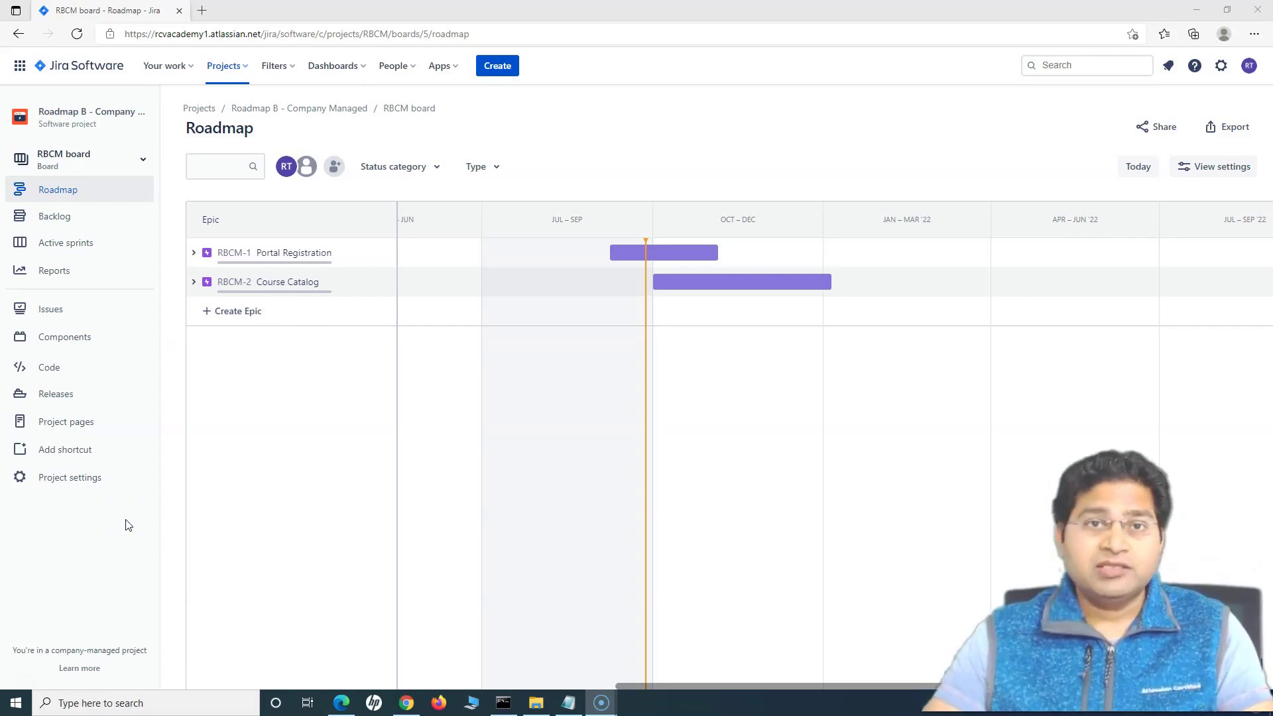
# - Create three epics on the roadmap named Online Classes, Community and Payment
pyautogui.click(114, 520)
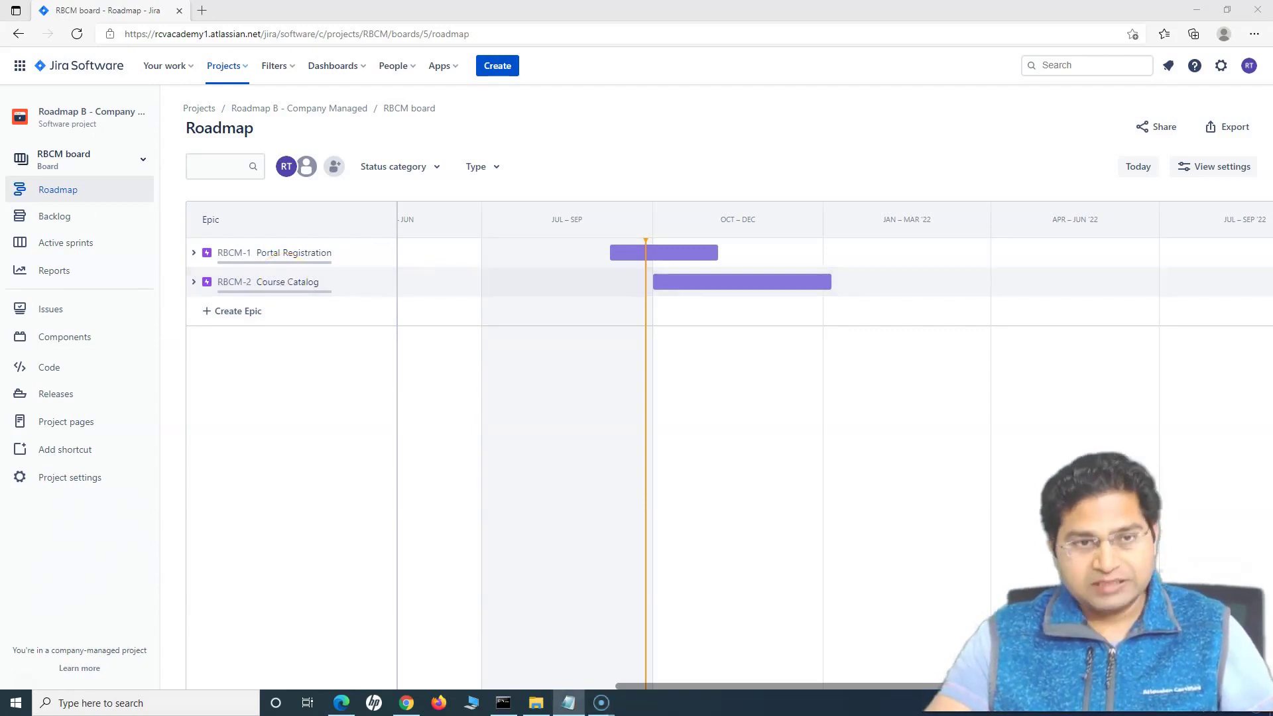
pyautogui.click(238, 310)
pyautogui.write('Online Classes')
pyautogui.press('Return')
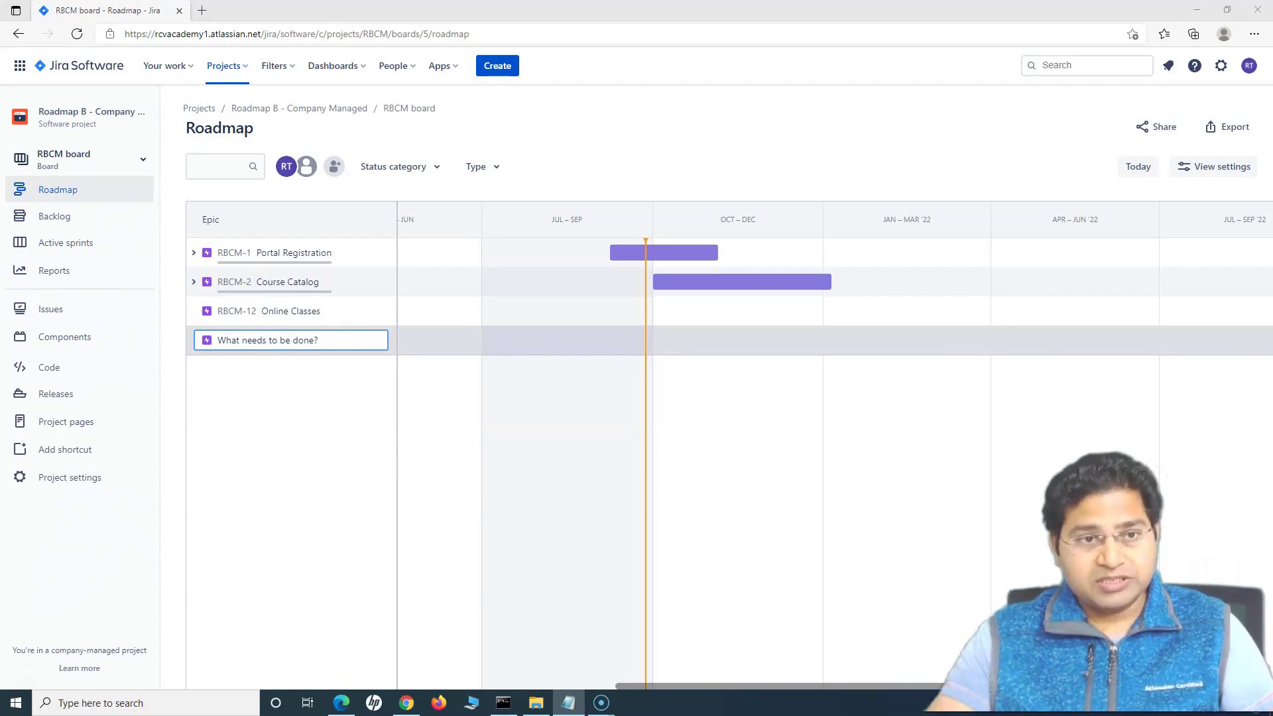
pyautogui.click(288, 341)
pyautogui.write('Community')
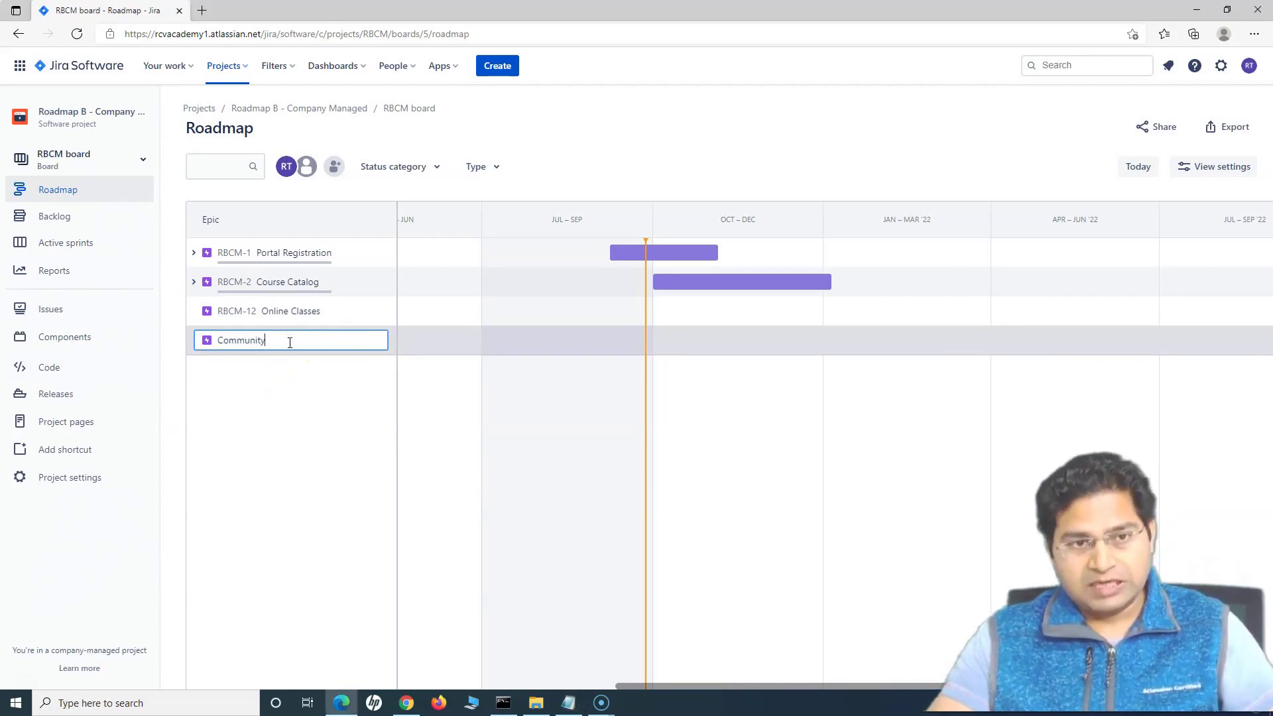
pyautogui.press('Return')
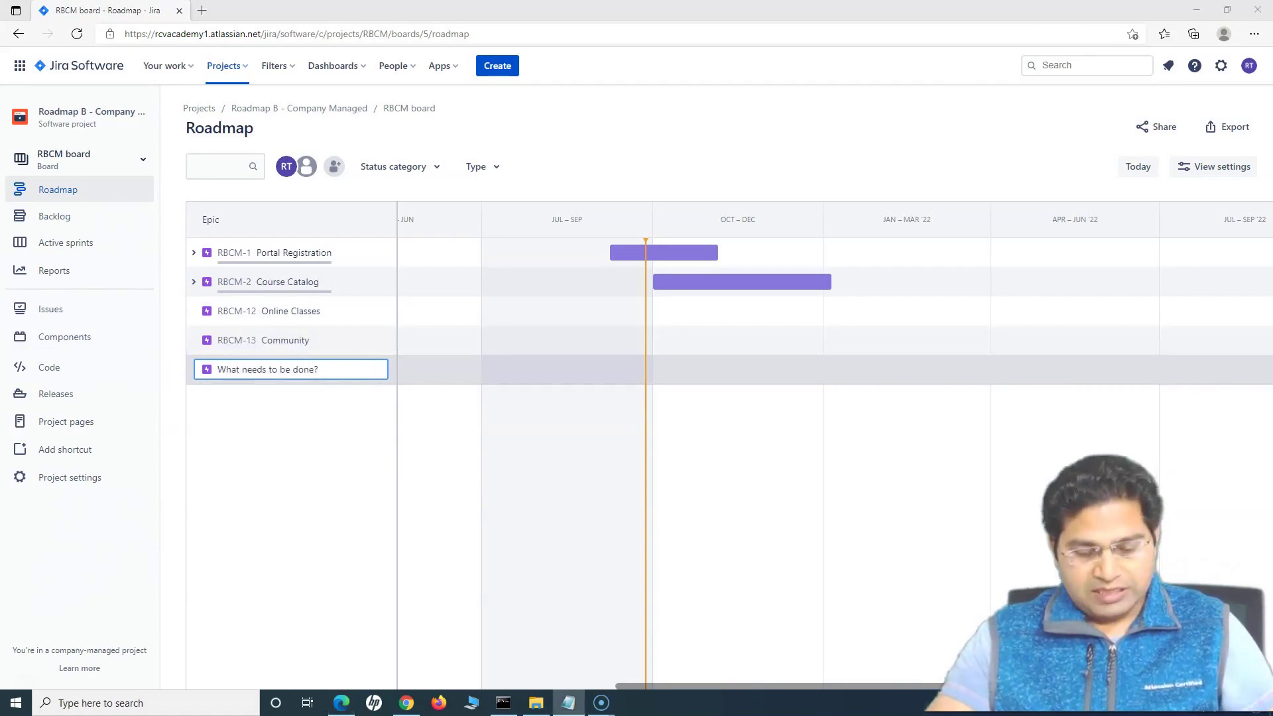
pyautogui.click(293, 361)
pyautogui.write('Payment')
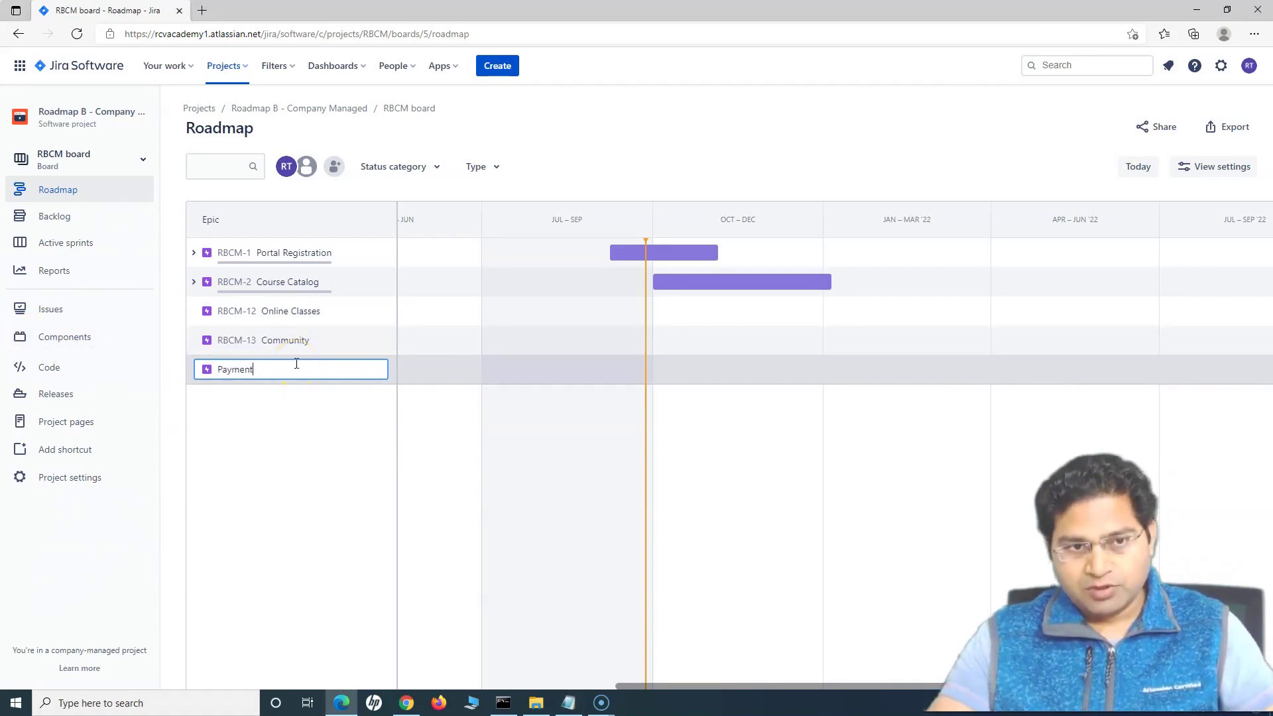
pyautogui.press('Return')
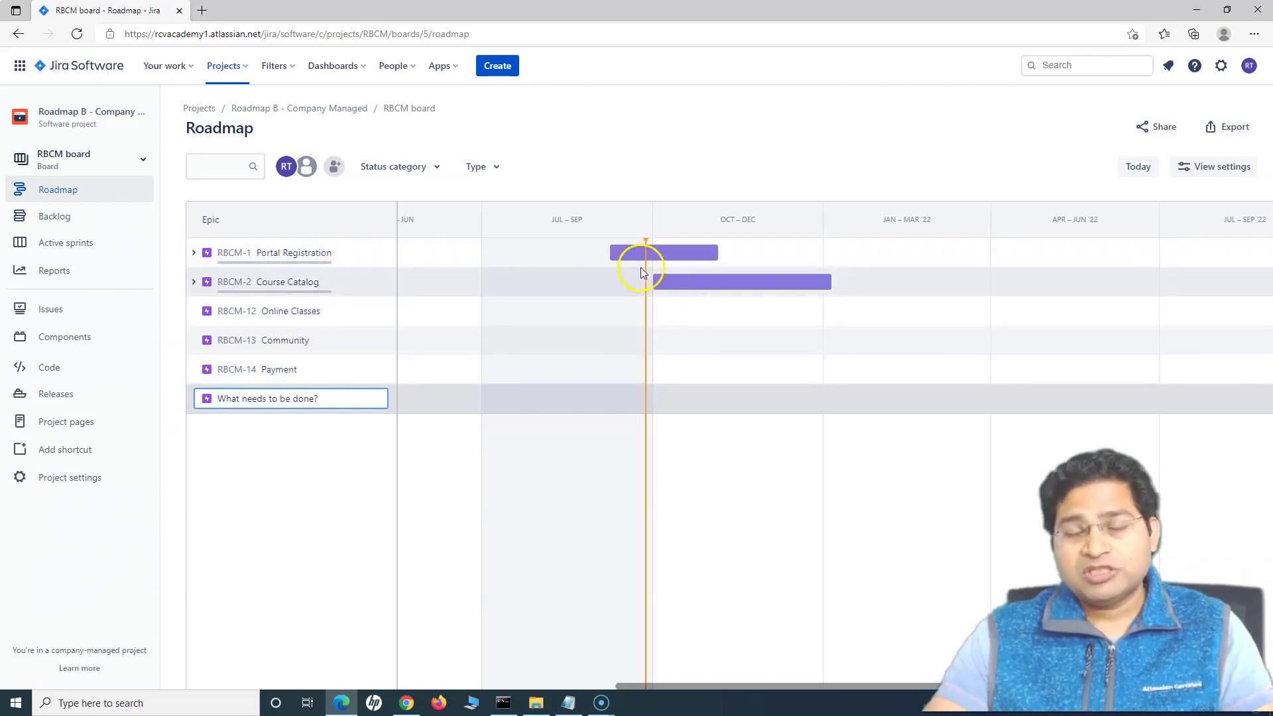
# - Open the Online Classes epic's details and set its start date to 10/6/2021
pyautogui.moveTo(658, 261)
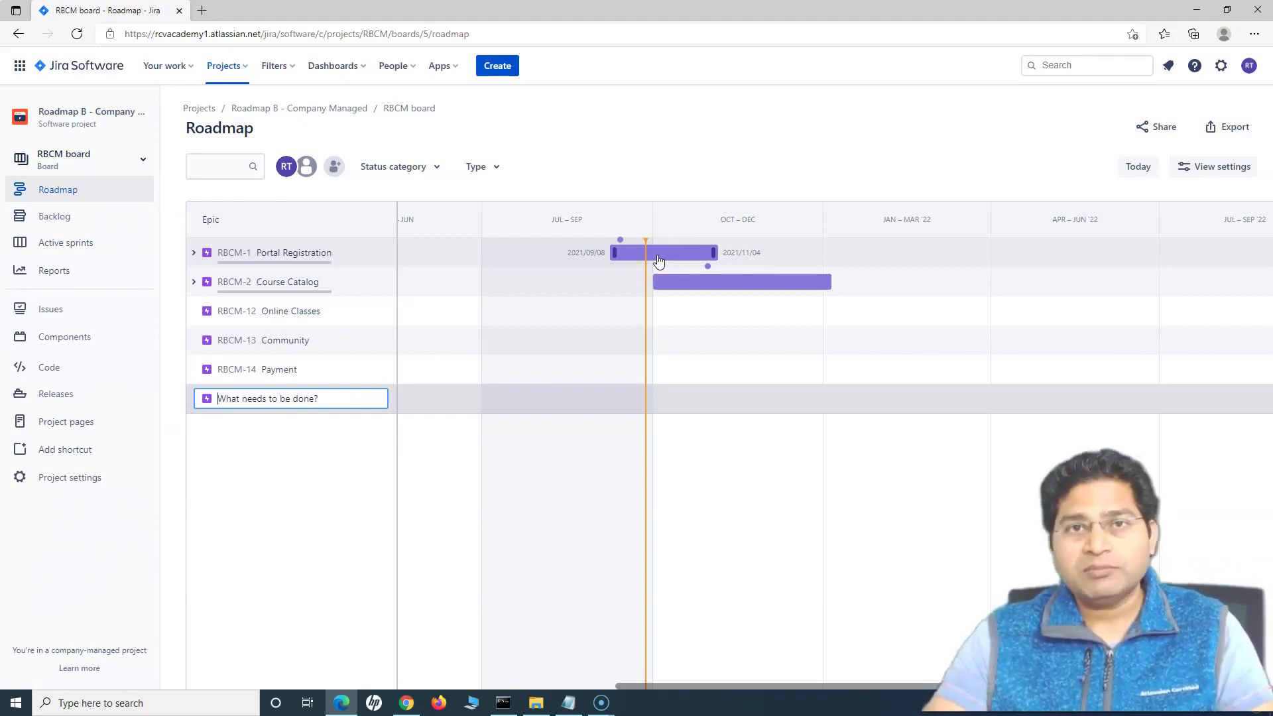
pyautogui.click(241, 313)
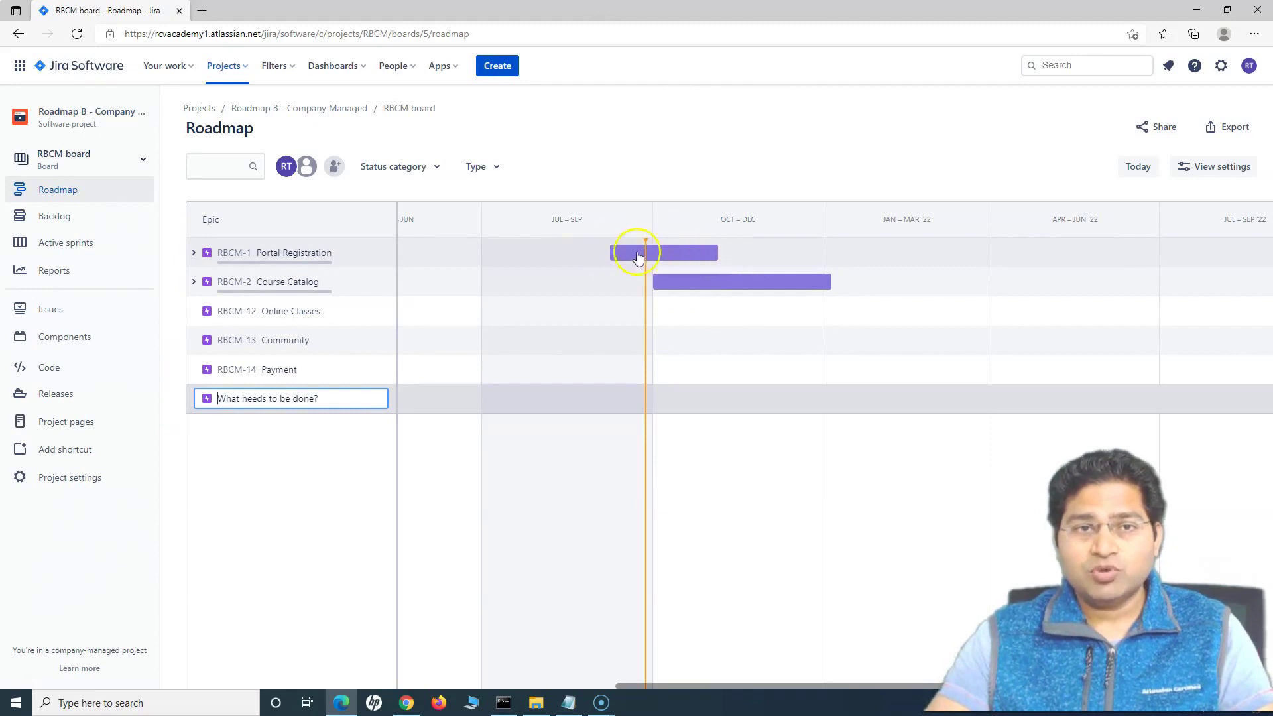
pyautogui.click(295, 313)
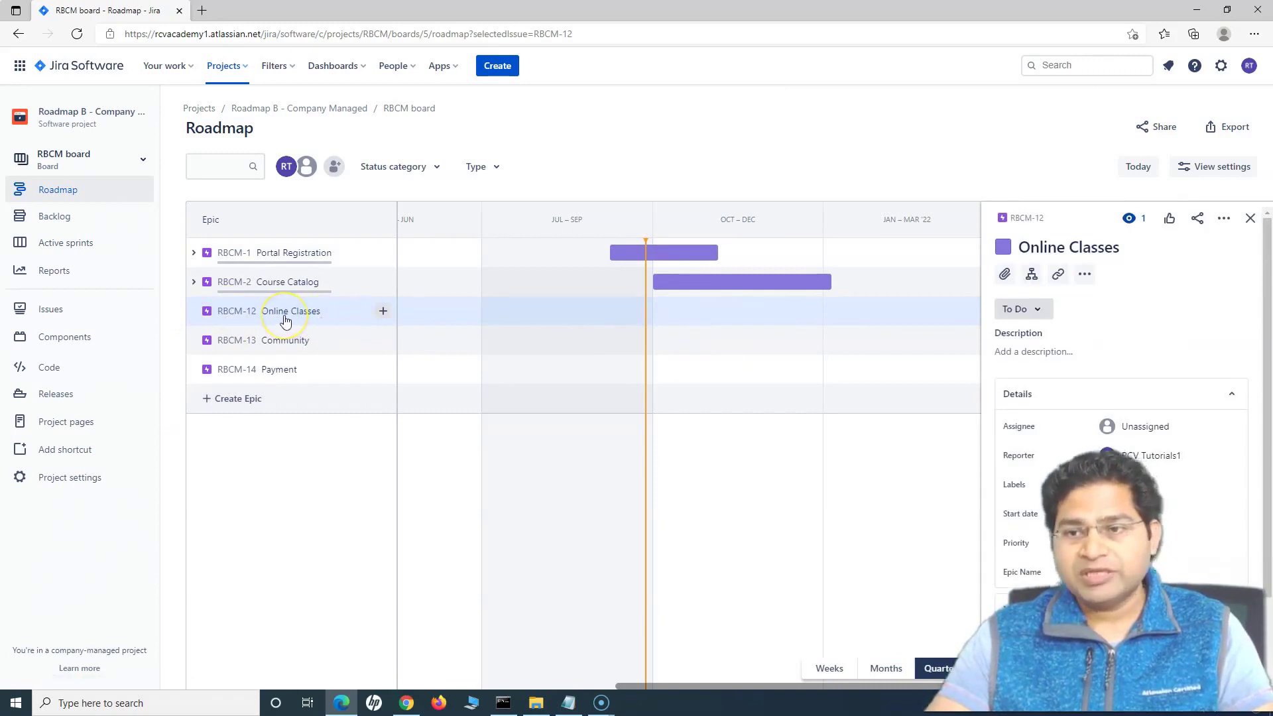
pyautogui.scroll(-2, 1166, 514)
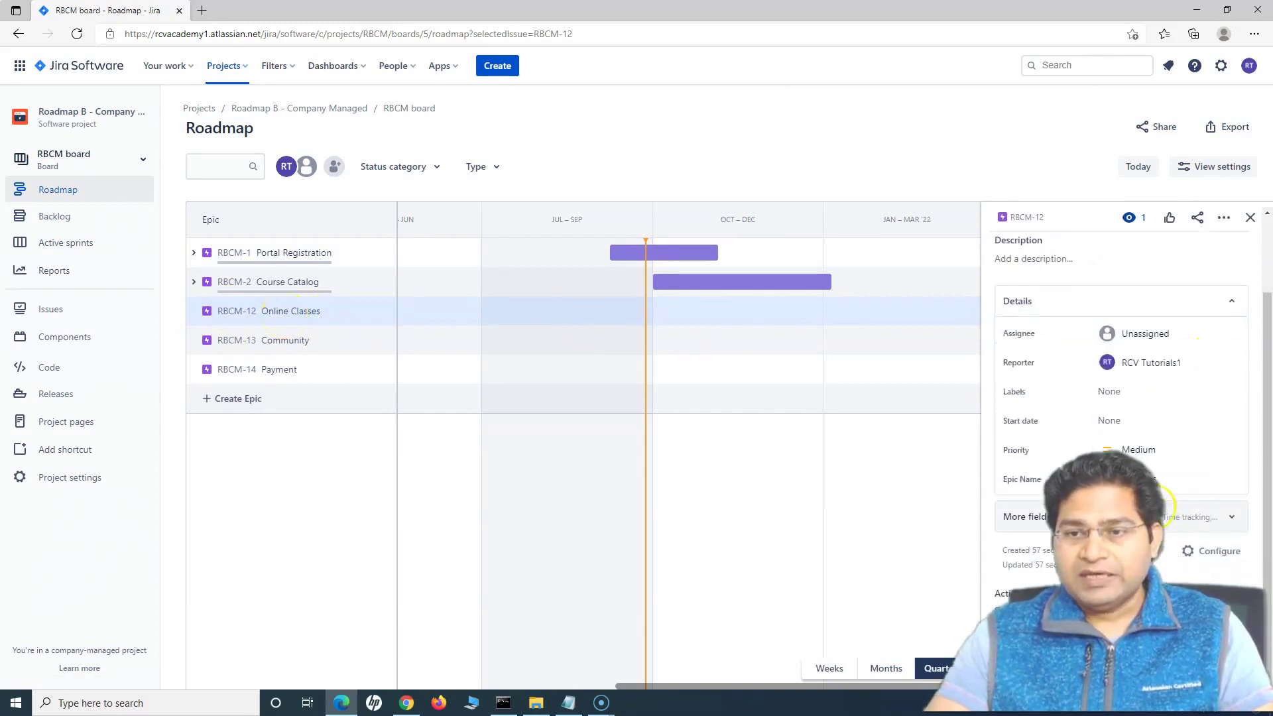
pyautogui.click(1133, 425)
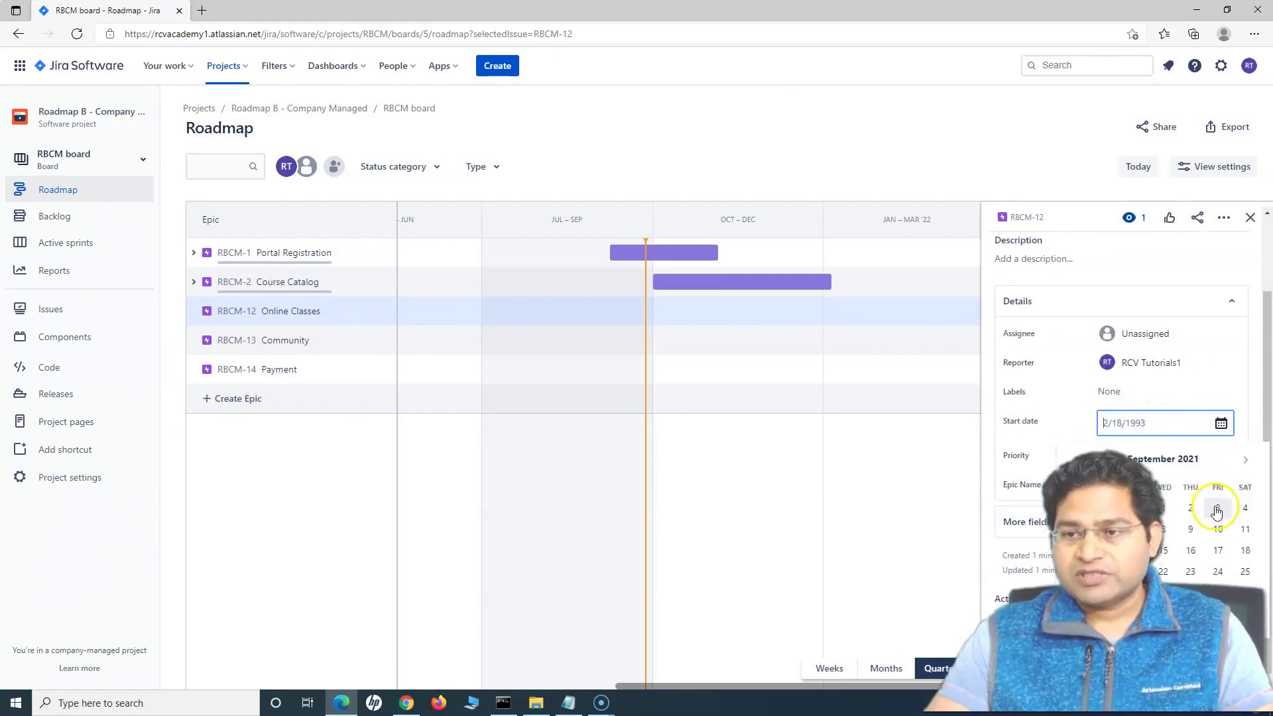
pyautogui.click(1244, 462)
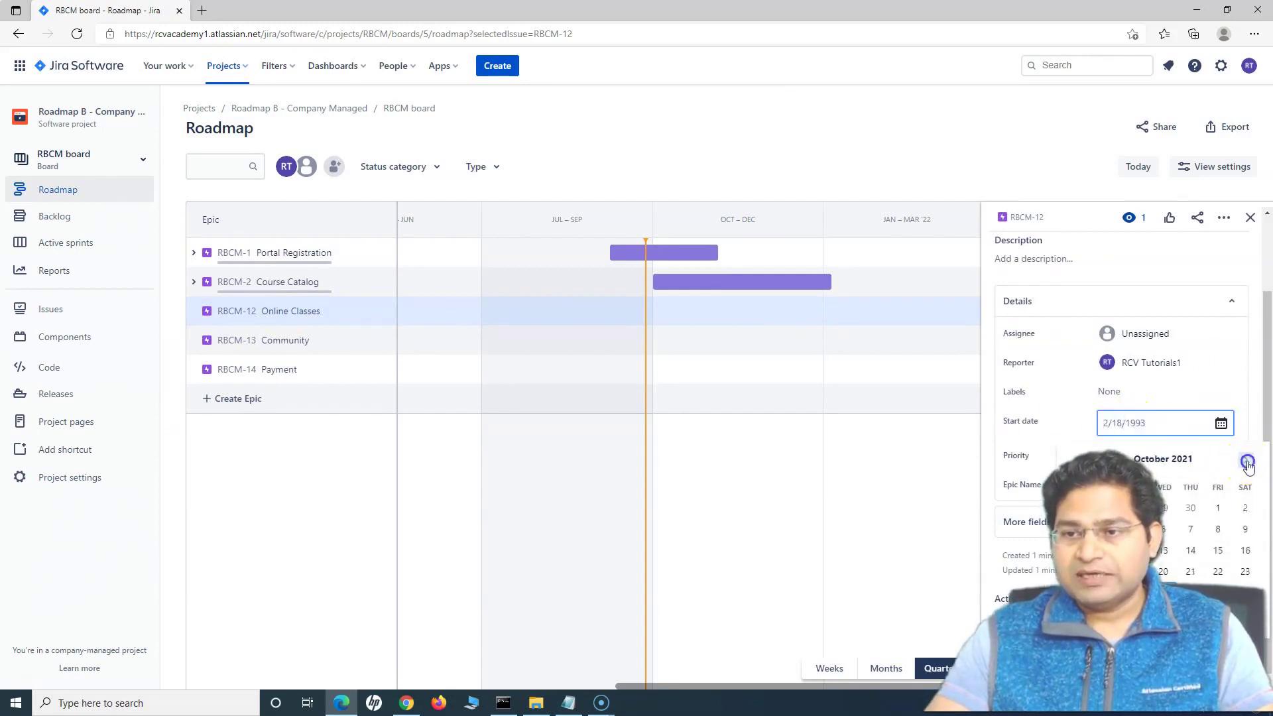
pyautogui.click(1163, 530)
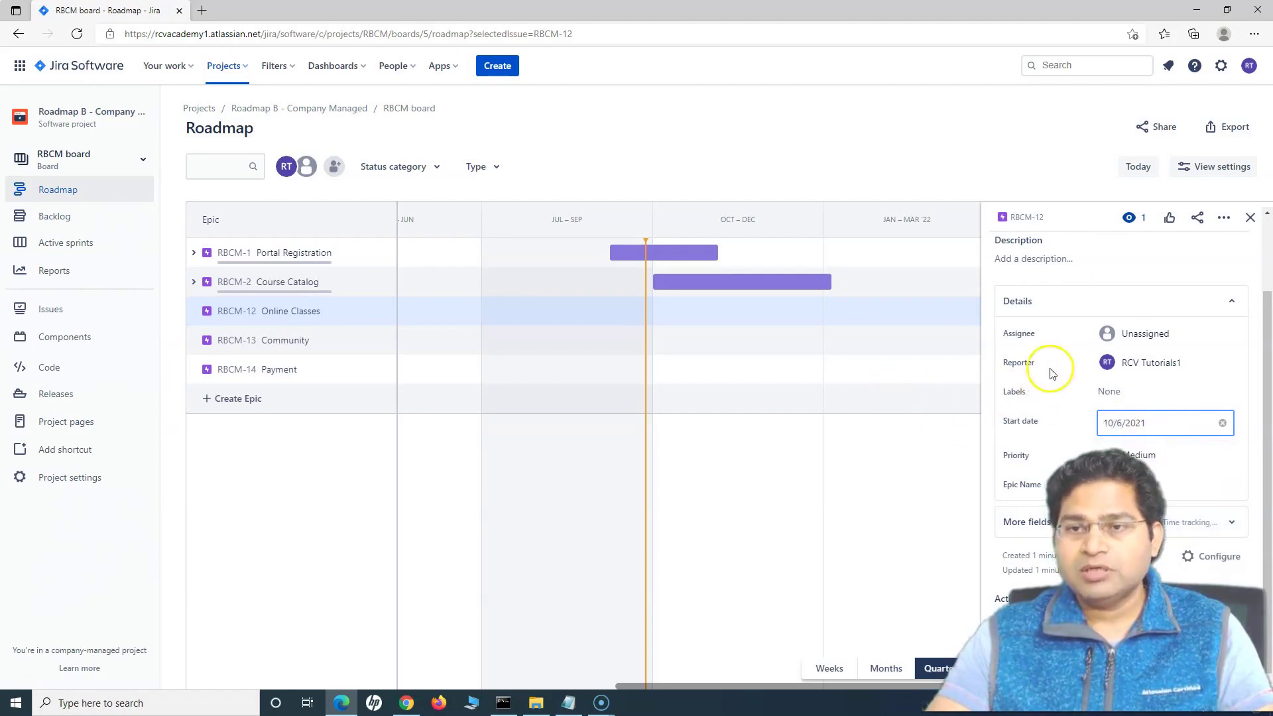
pyautogui.click(1193, 262)
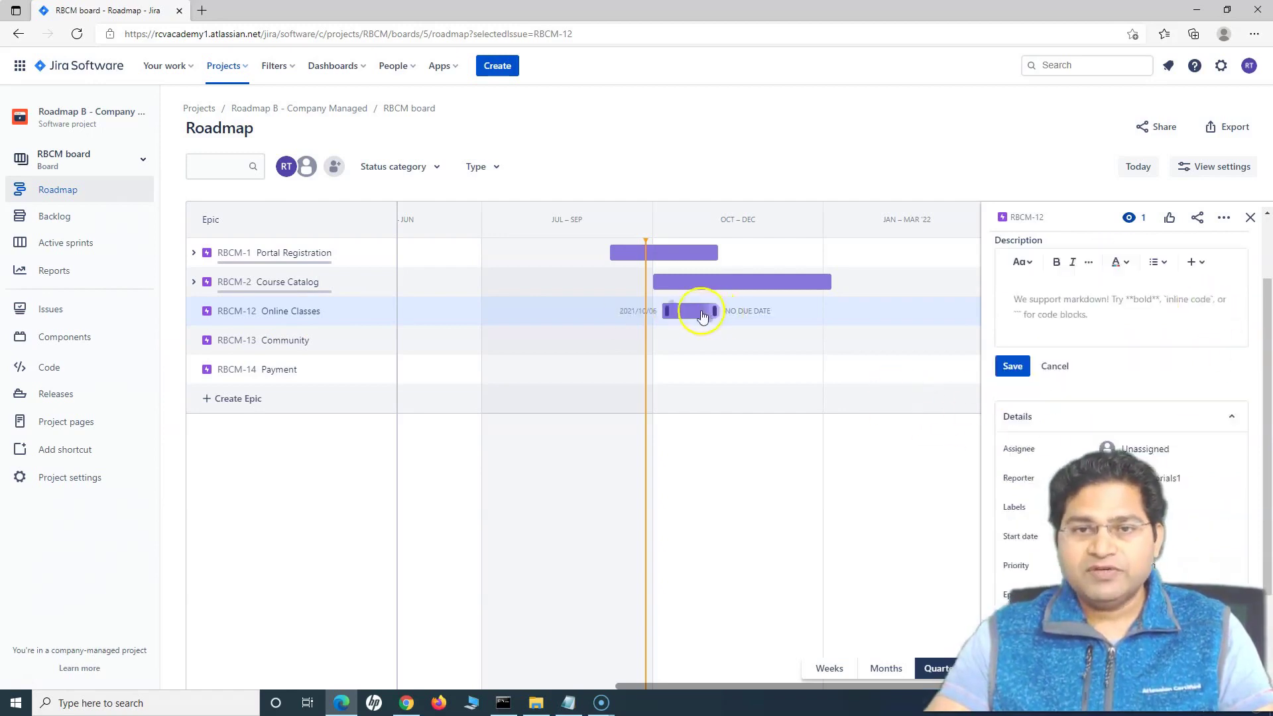
# - Schedule the Community epic from 2021/11/05 to late December, and the Payment epic from late October to late November 2021
pyautogui.moveTo(689, 313)
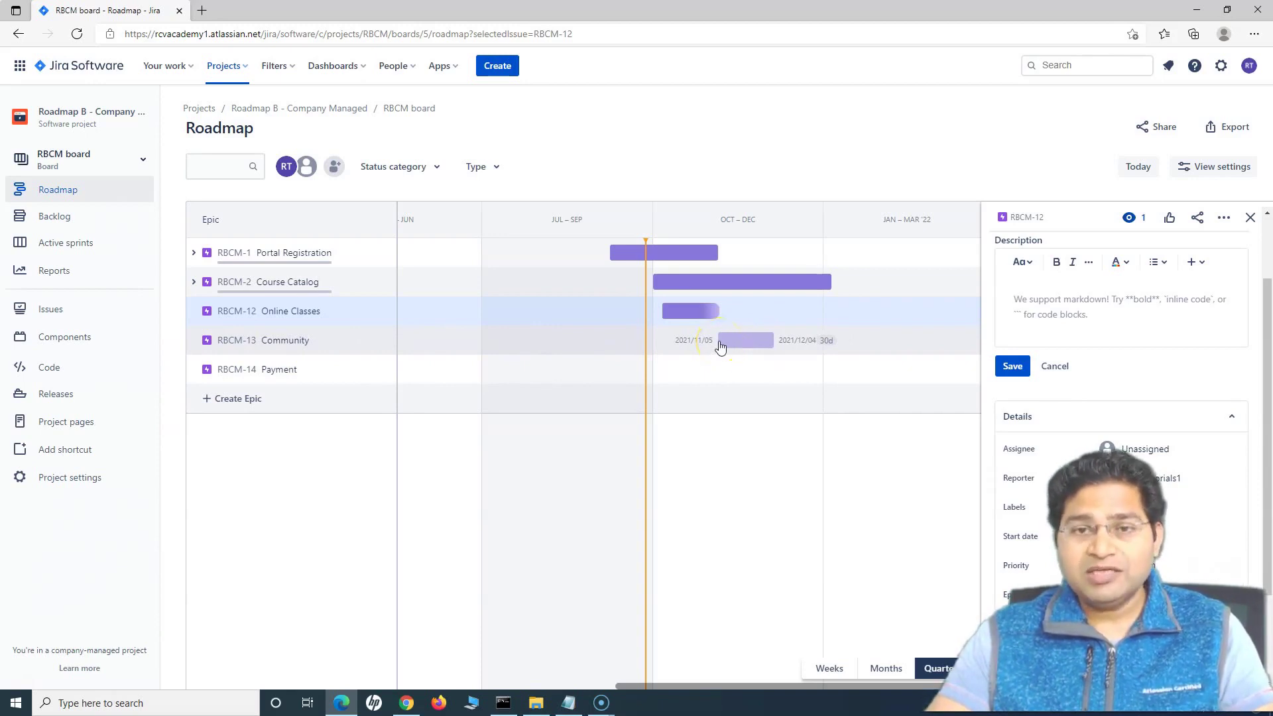
pyautogui.click(720, 345)
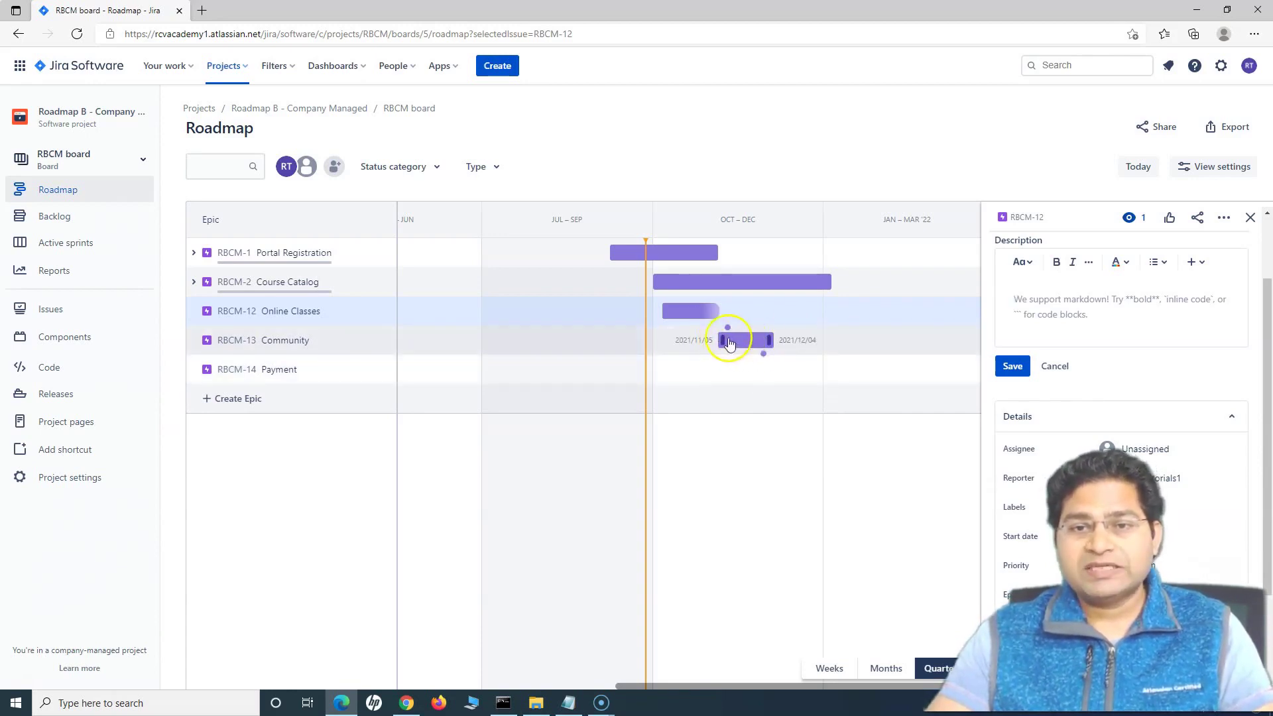
pyautogui.moveTo(769, 340); pyautogui.dragTo(804, 343)
pyautogui.click(691, 369)
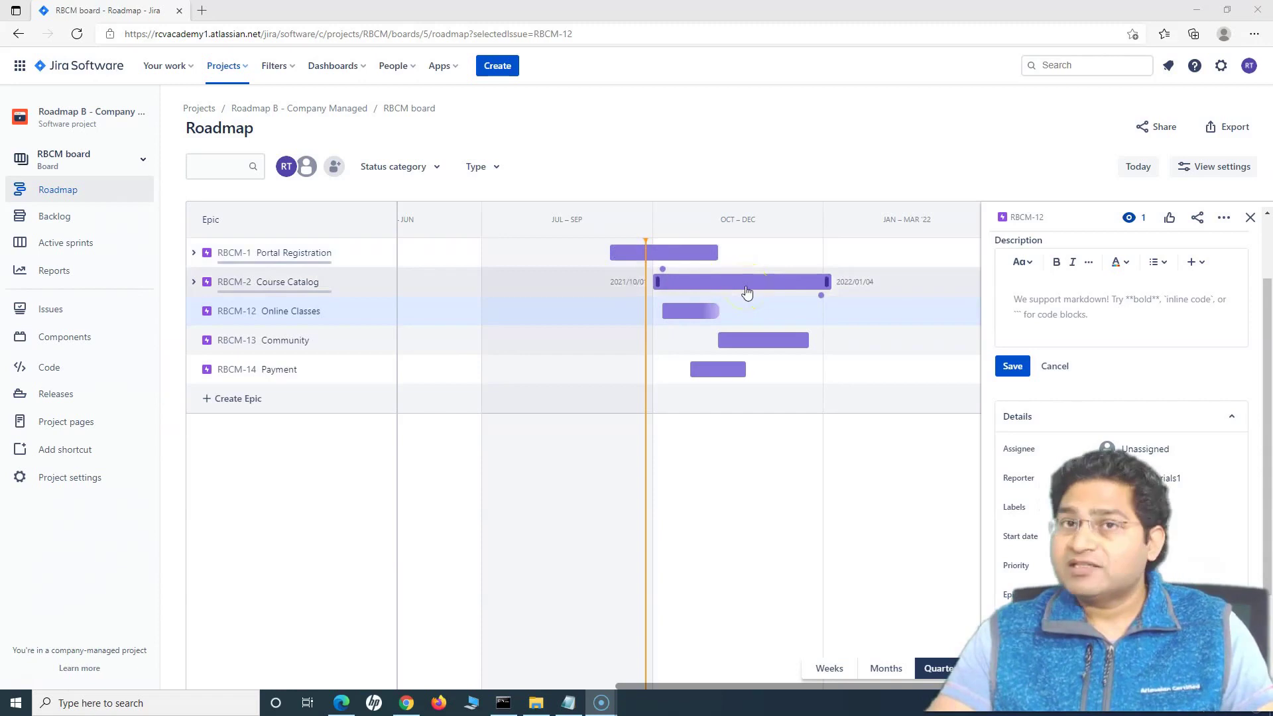
# - Add a dependency making Portal Registration block Course Catalog, and review the dependency's details
pyautogui.click(690, 259)
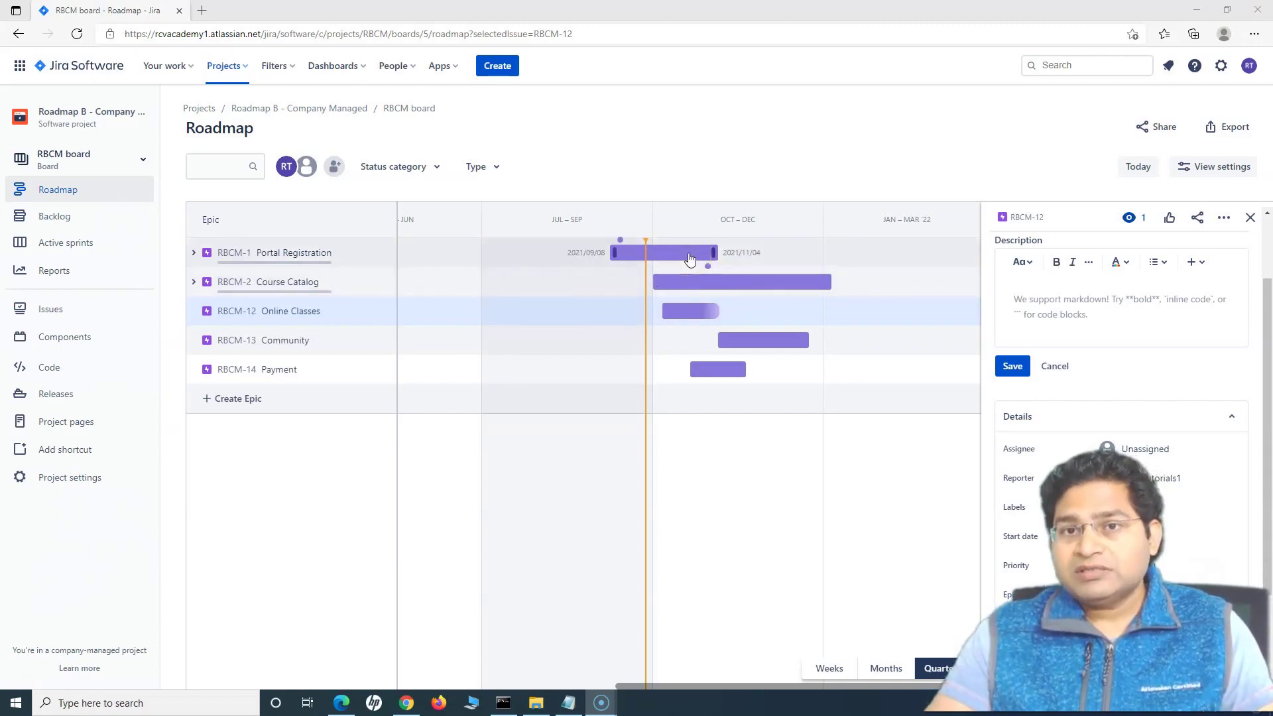
pyautogui.click(713, 284)
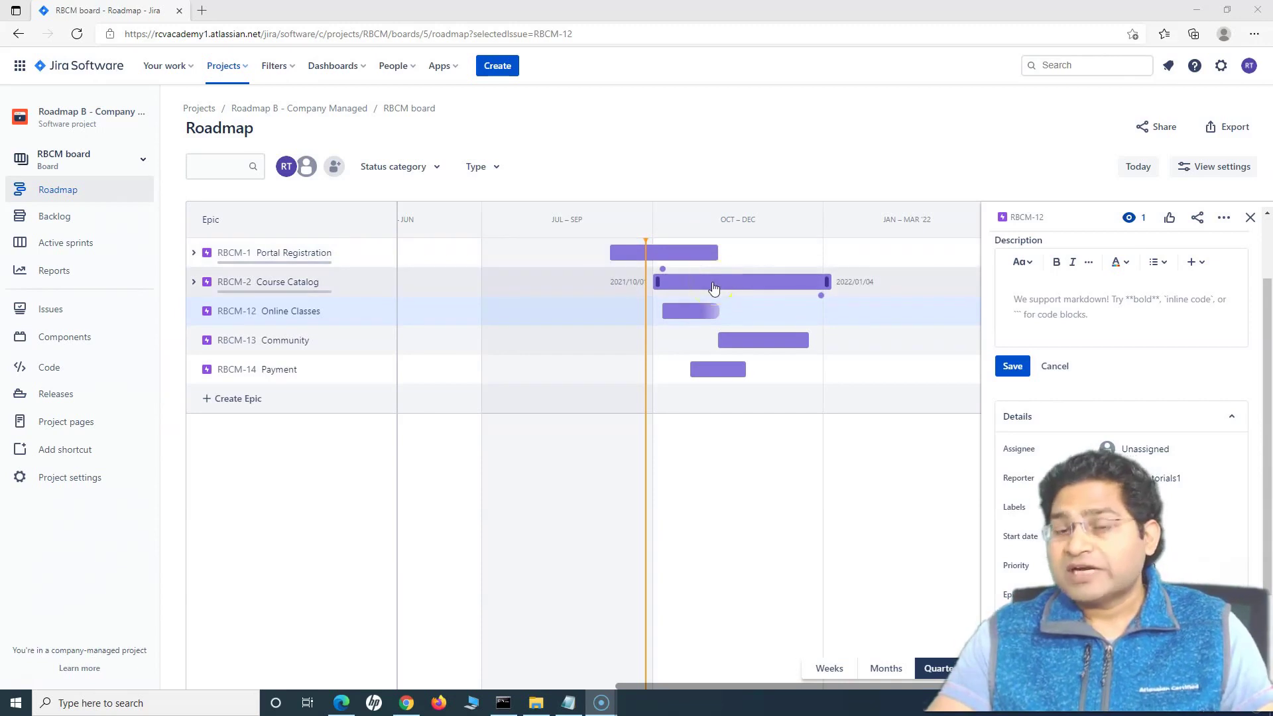
pyautogui.click(709, 266)
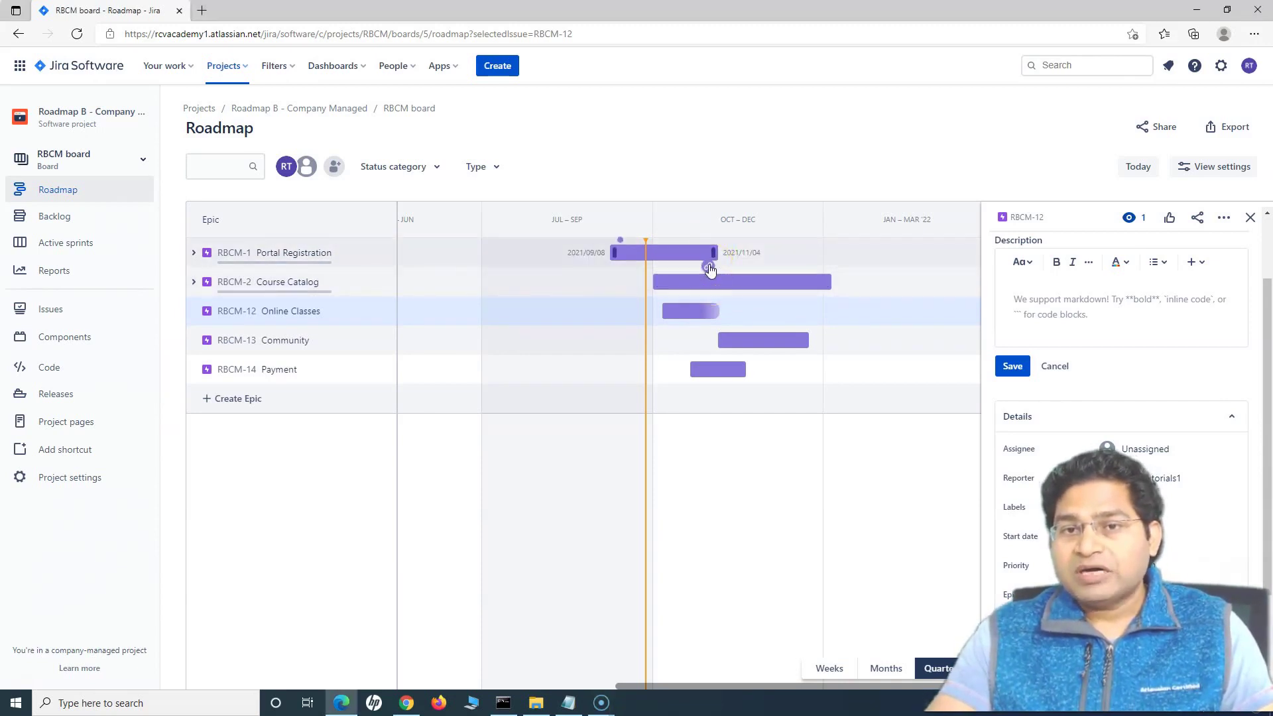
pyautogui.moveTo(709, 268); pyautogui.dragTo(697, 292)
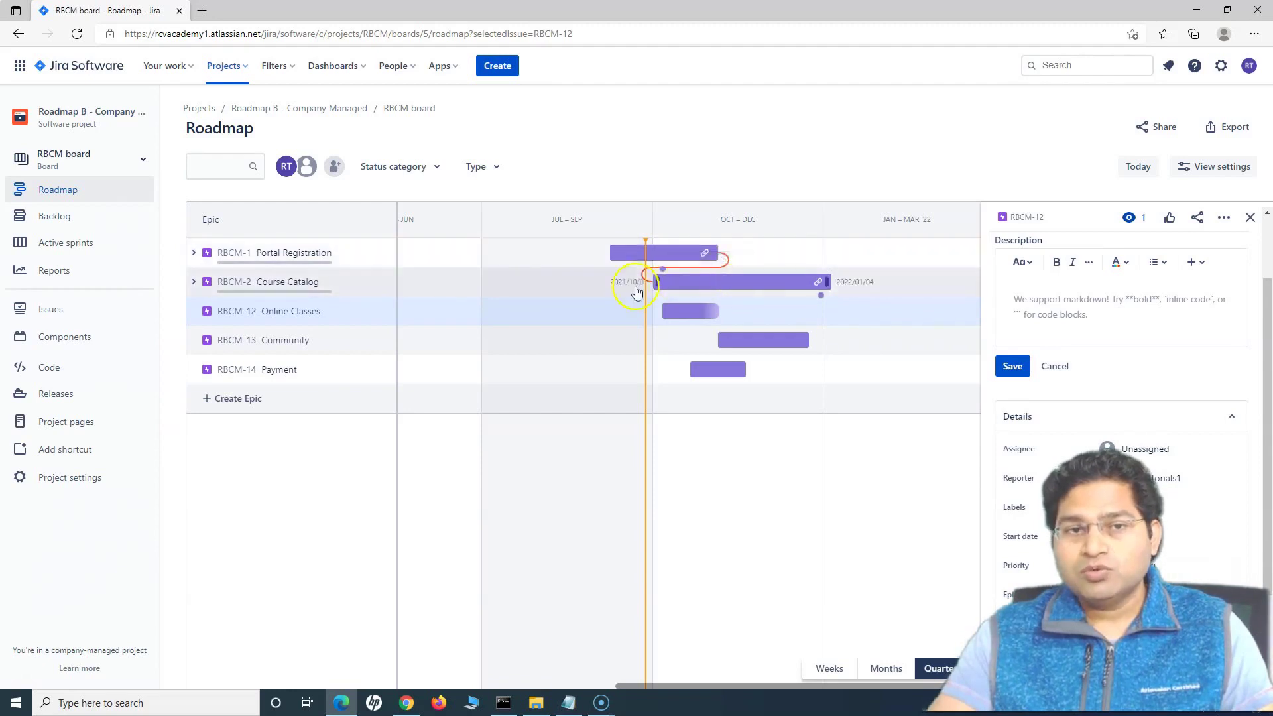
pyautogui.click(721, 257)
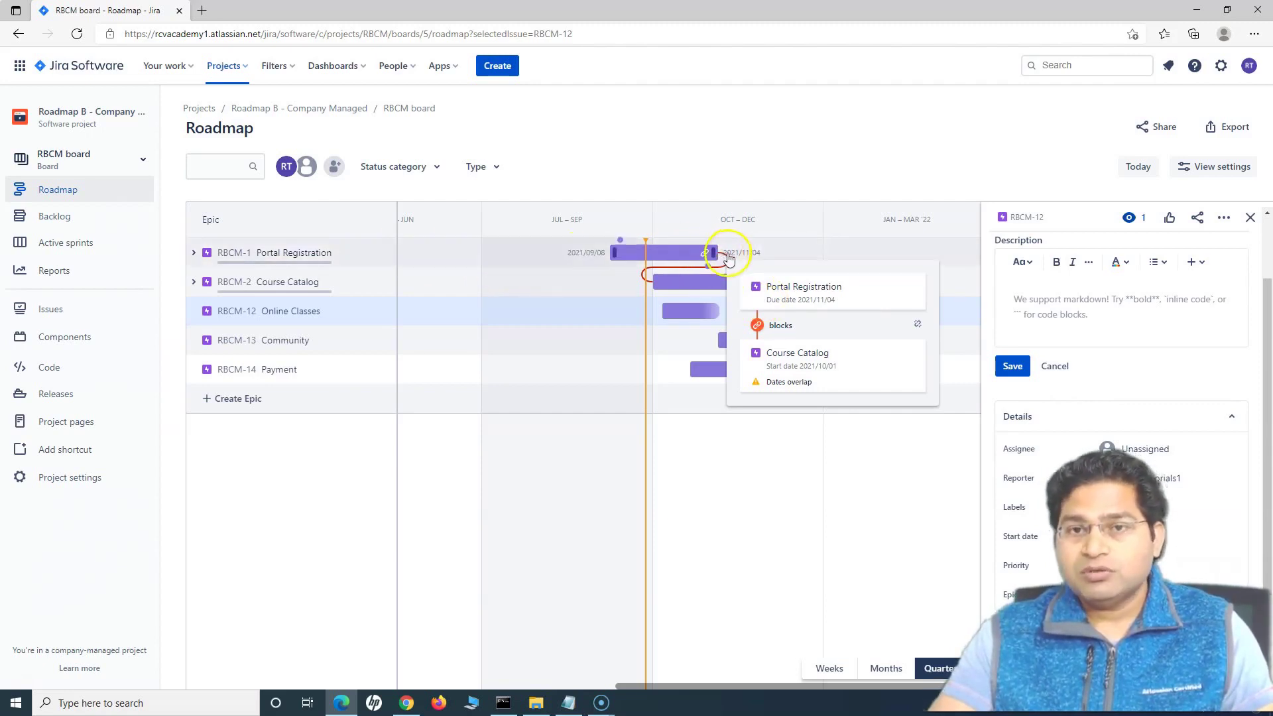
pyautogui.click(649, 287)
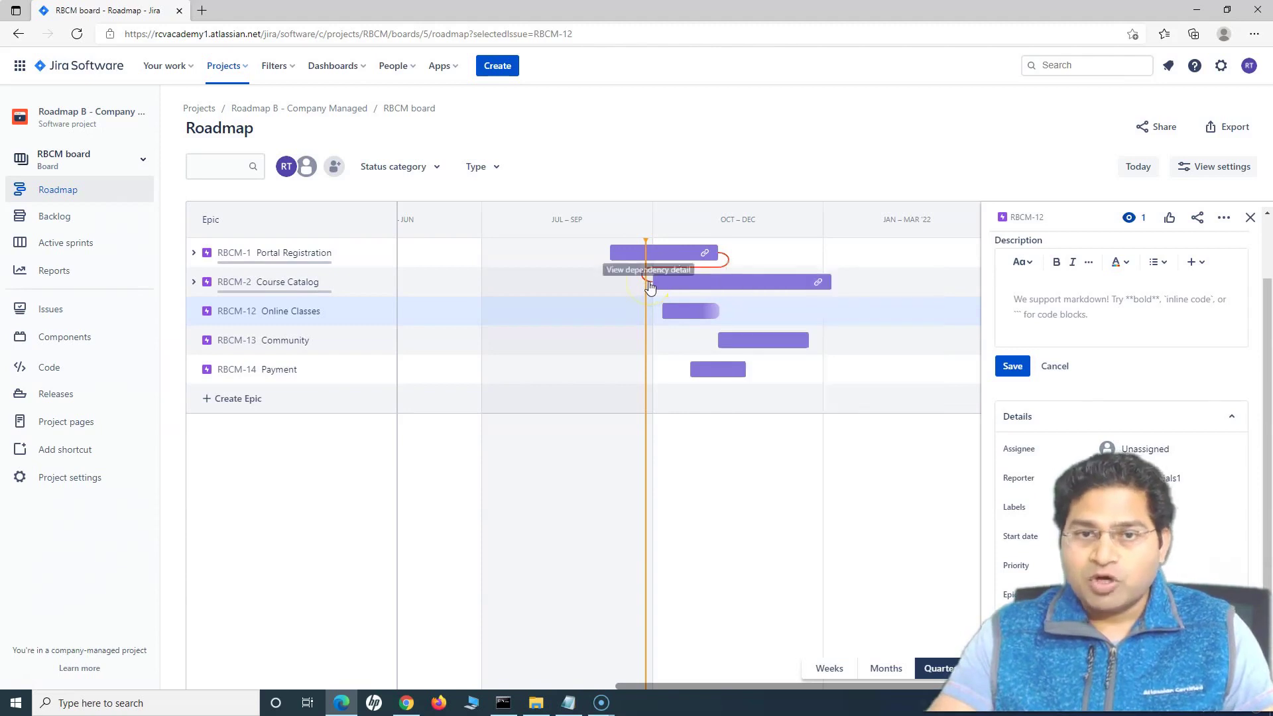
pyautogui.click(717, 278)
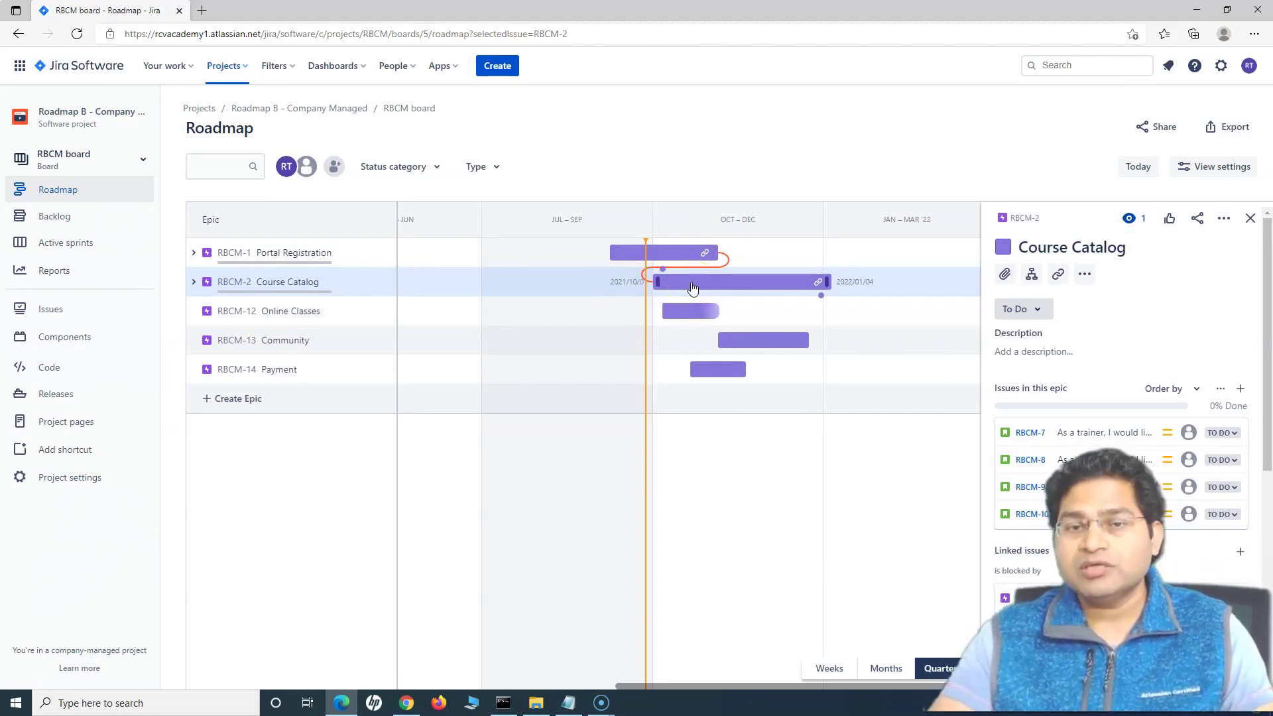
pyautogui.click(714, 252)
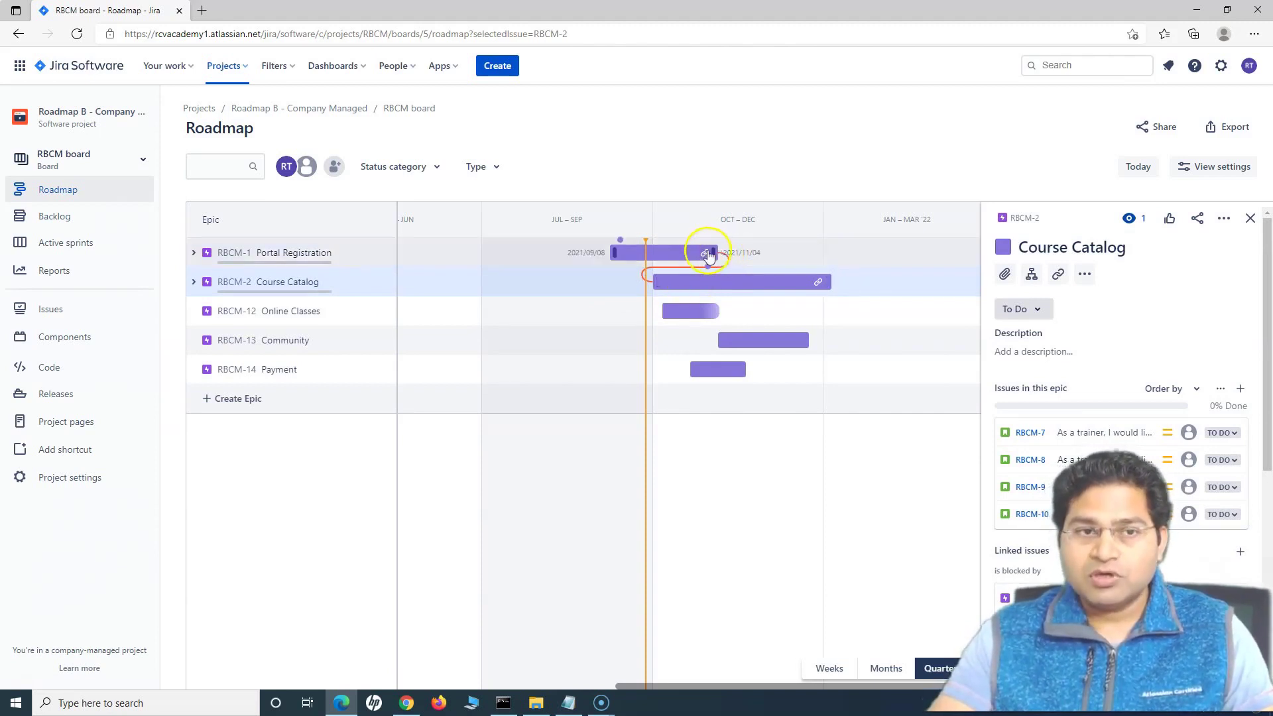
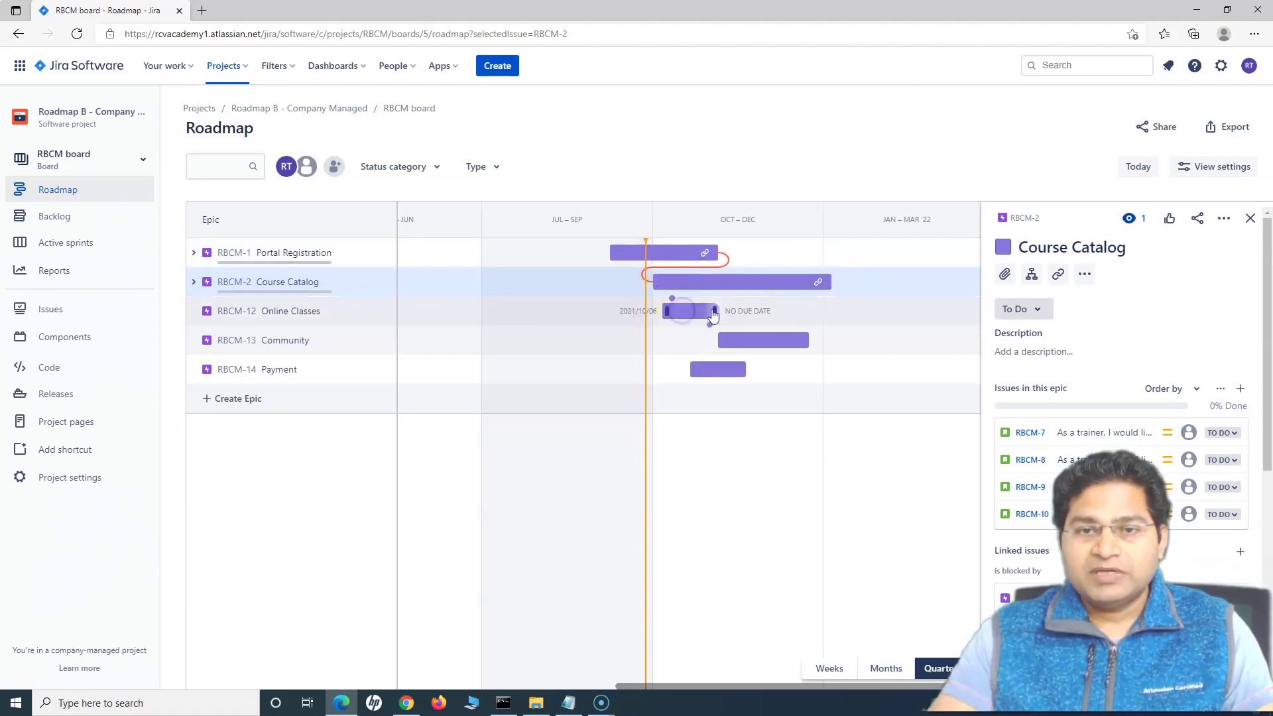
# - Extend the Online Classes epic's due date to 2021/12/08 on the timeline and discard its open description edit
pyautogui.click(690, 311)
pyautogui.moveTo(715, 311); pyautogui.dragTo(778, 311)
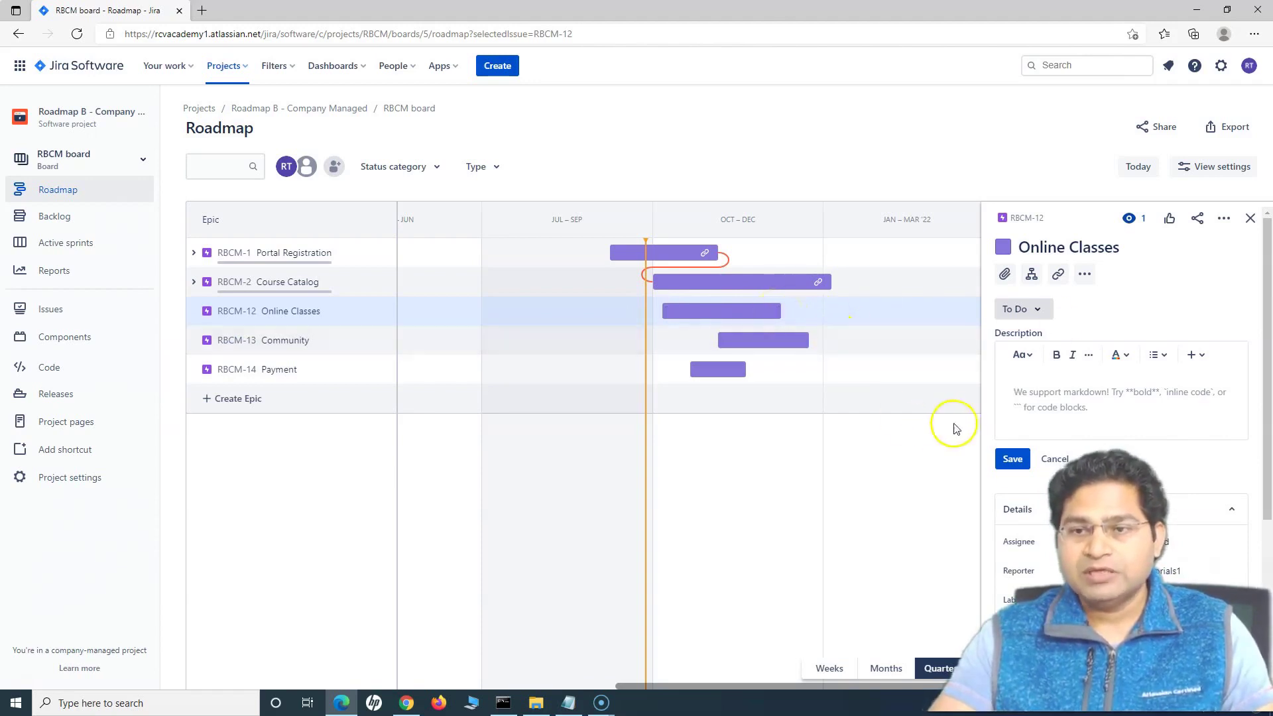
pyautogui.click(1043, 462)
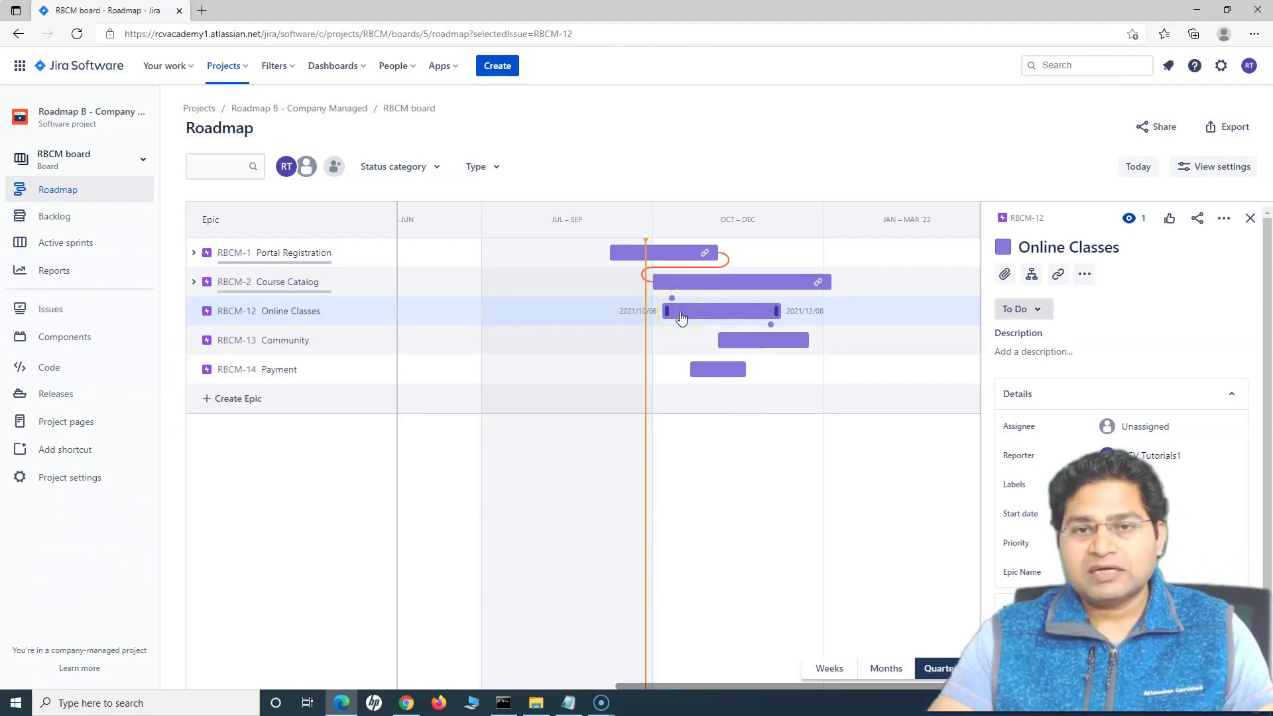
# - Add a dependency making Course Catalog block Online Classes, and view its details
pyautogui.moveTo(671, 298)
pyautogui.mouseDown()
pyautogui.moveTo(818, 279)
pyautogui.moveTo(673, 303)
pyautogui.mouseUp()
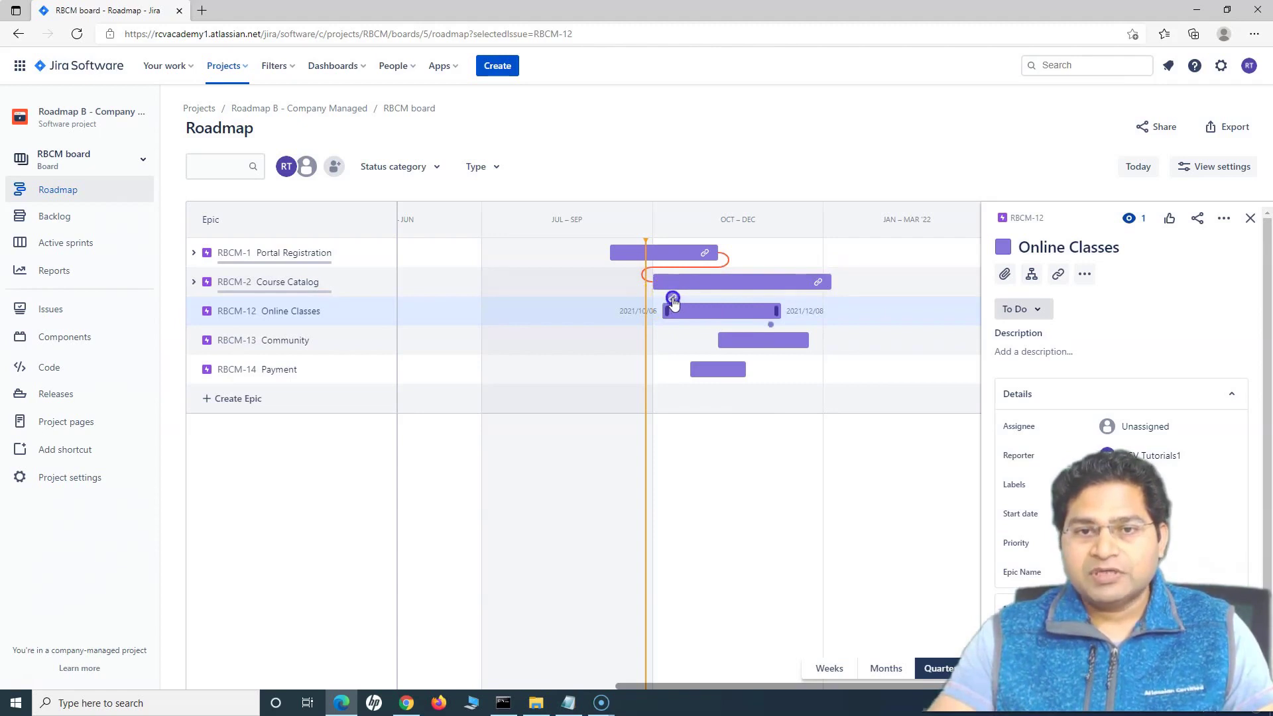
pyautogui.moveTo(673, 302); pyautogui.dragTo(832, 287)
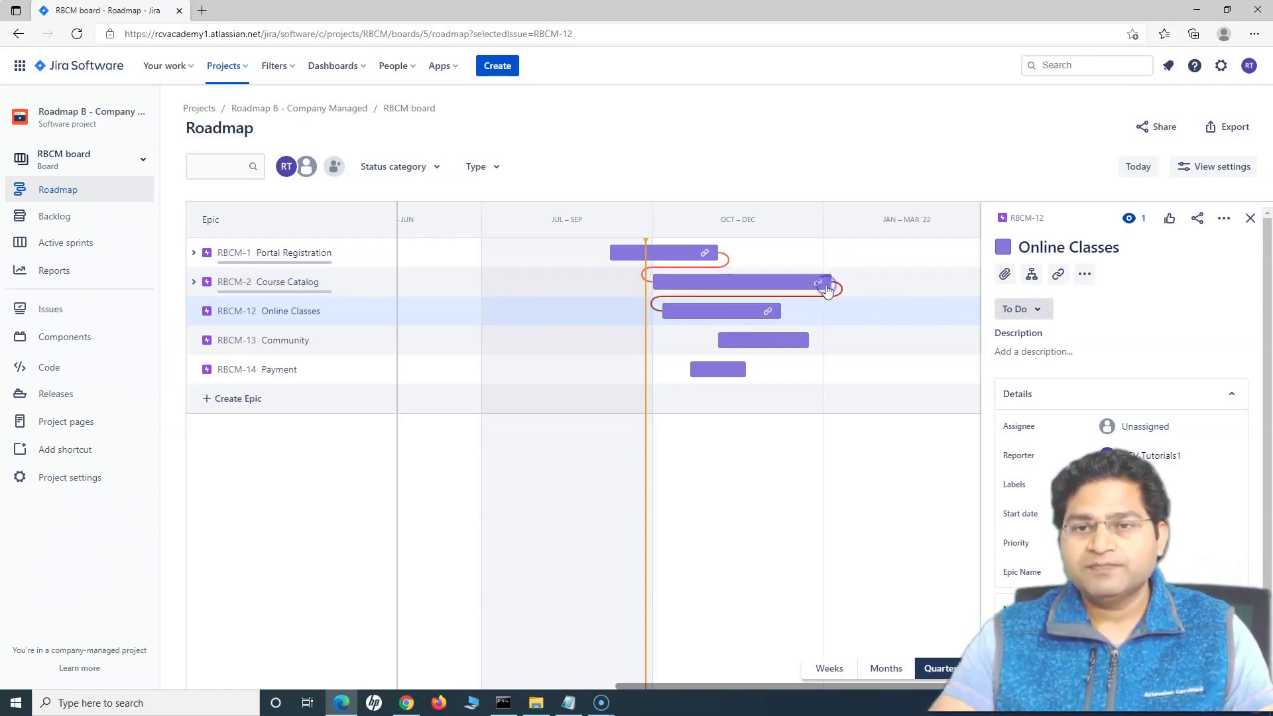
pyautogui.click(810, 300)
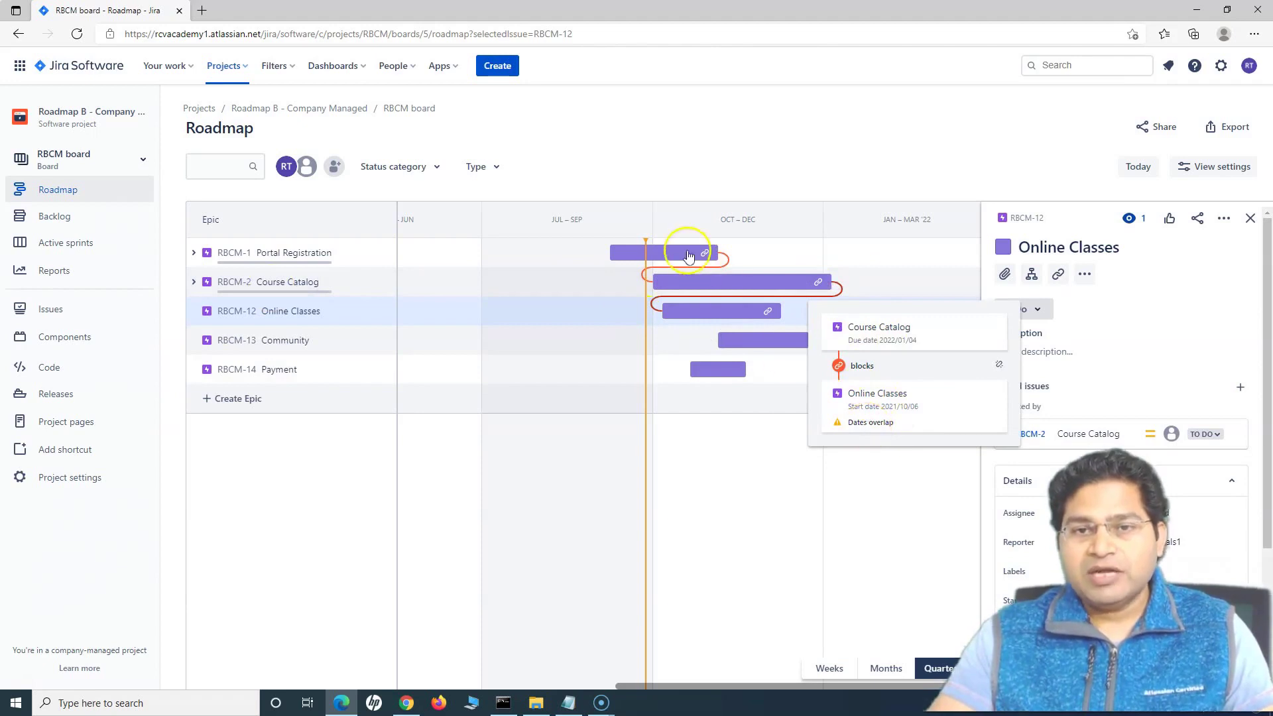
pyautogui.click(780, 140)
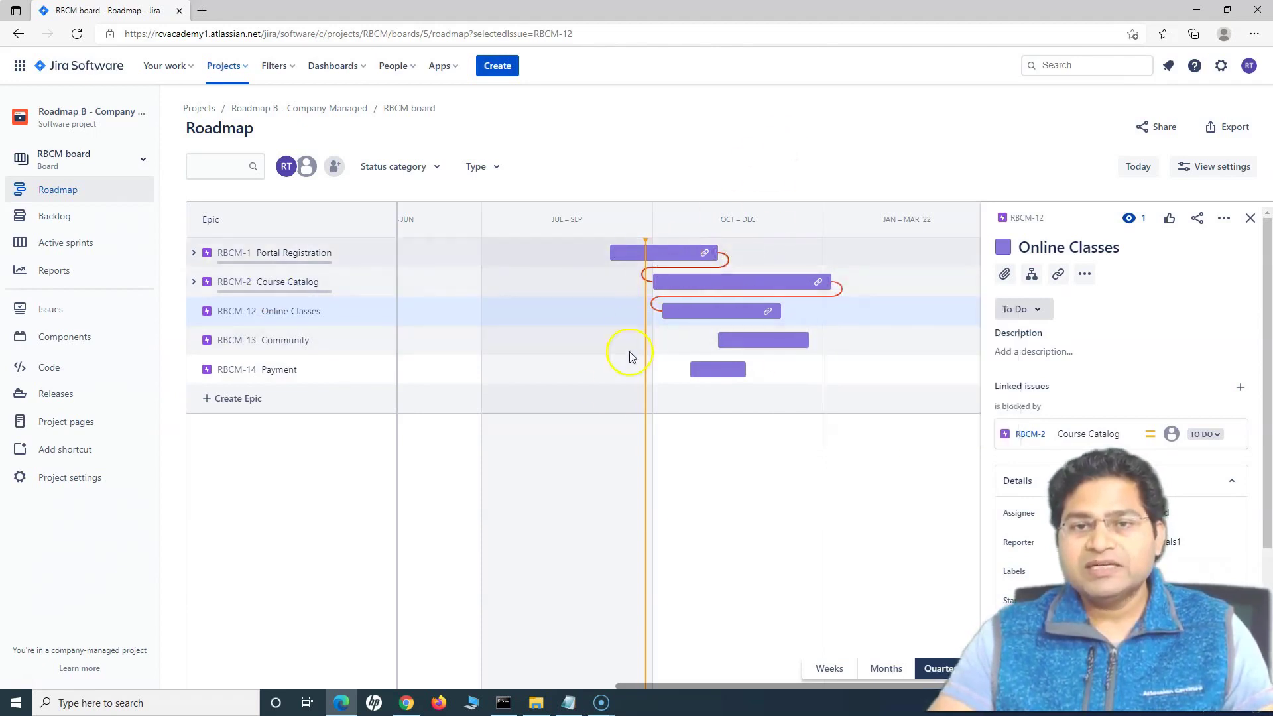
# - Check the Portal Registration dependency's dates and move Course Catalog to start in early November 2021, just after Portal Registration ends
pyautogui.click(710, 273)
pyautogui.click(772, 362)
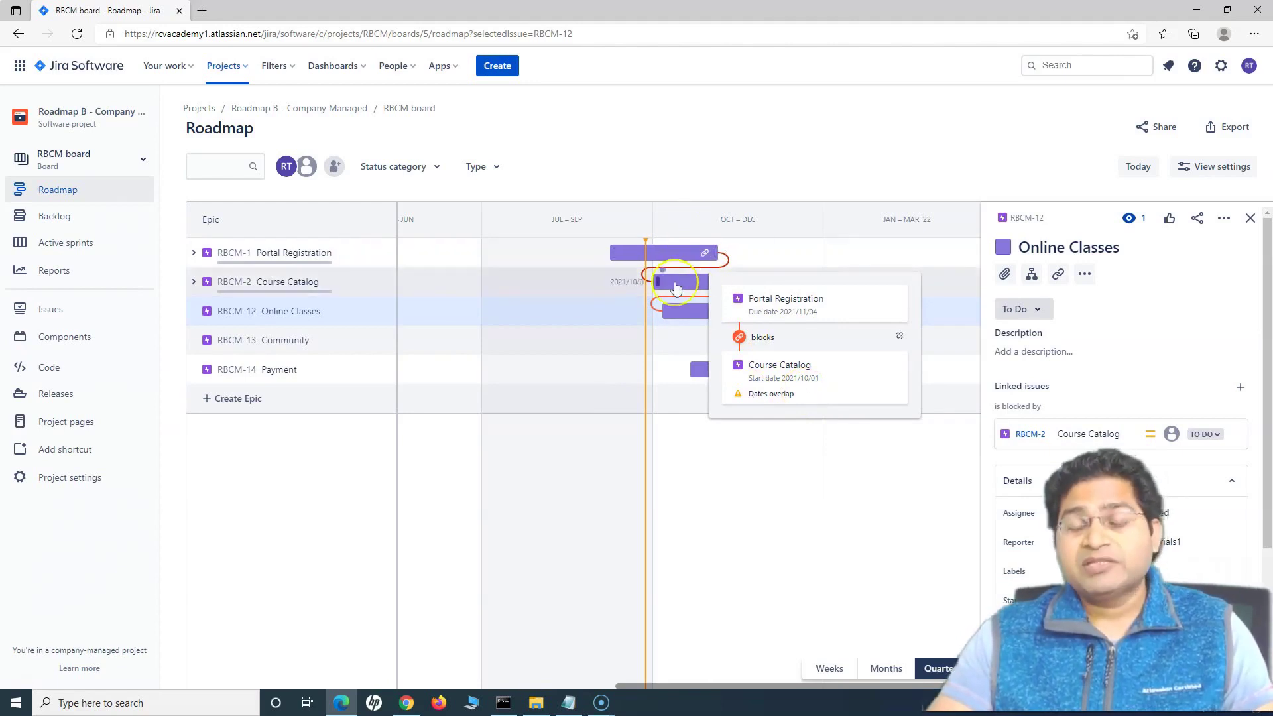
pyautogui.click(741, 150)
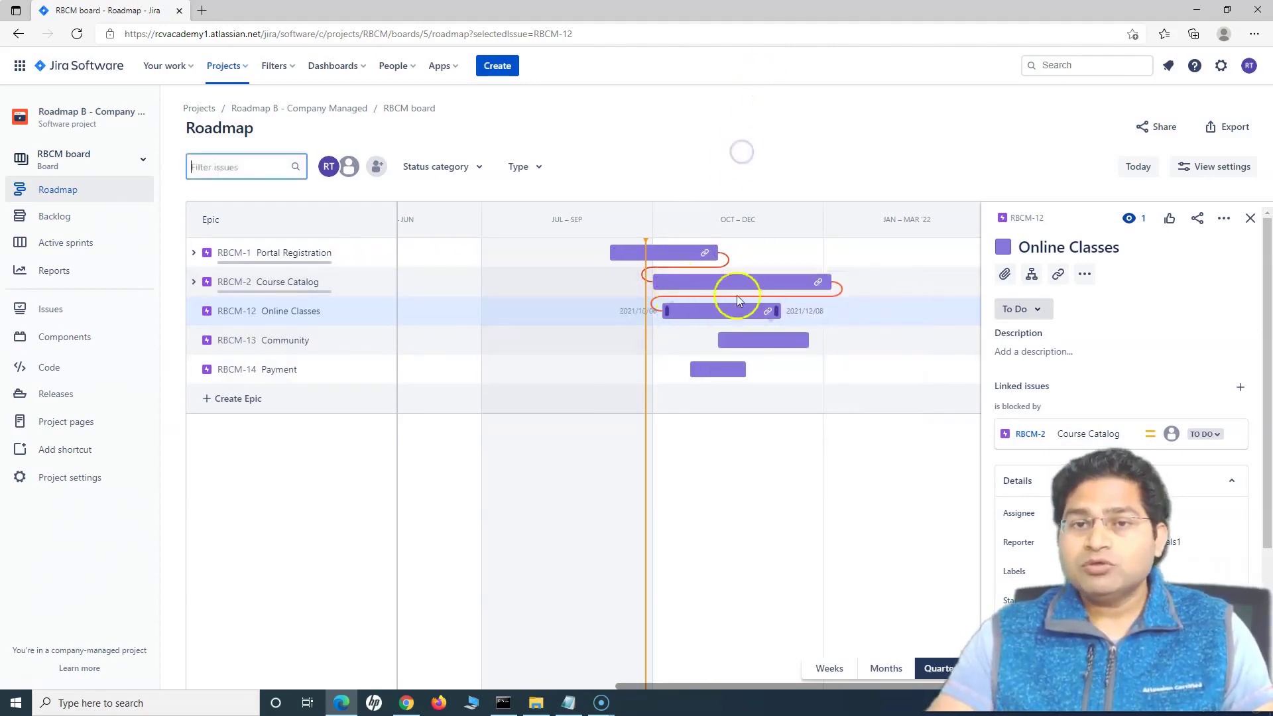
pyautogui.moveTo(707, 286); pyautogui.dragTo(765, 285)
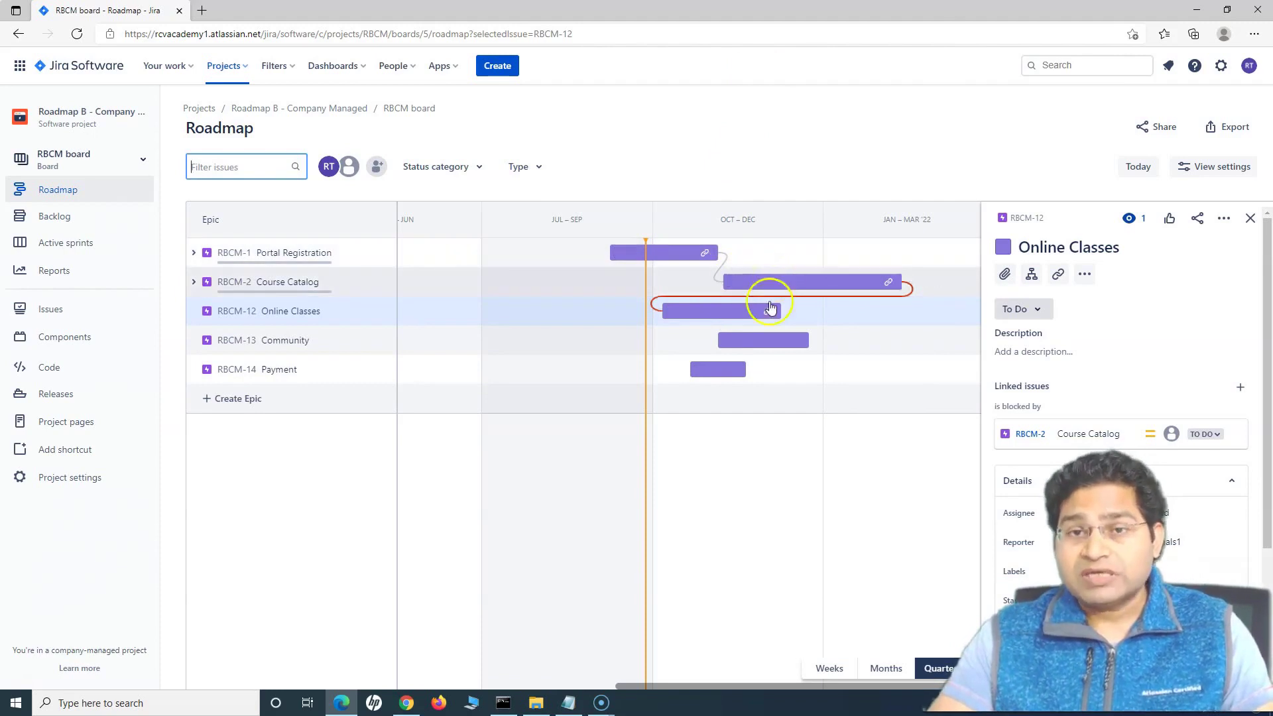
# - Move the Online Classes epic on the timeline to start in February 2022, just after Course Catalog ends, checking both dependencies' dates
pyautogui.moveTo(708, 315); pyautogui.dragTo(952, 314)
pyautogui.click(1250, 219)
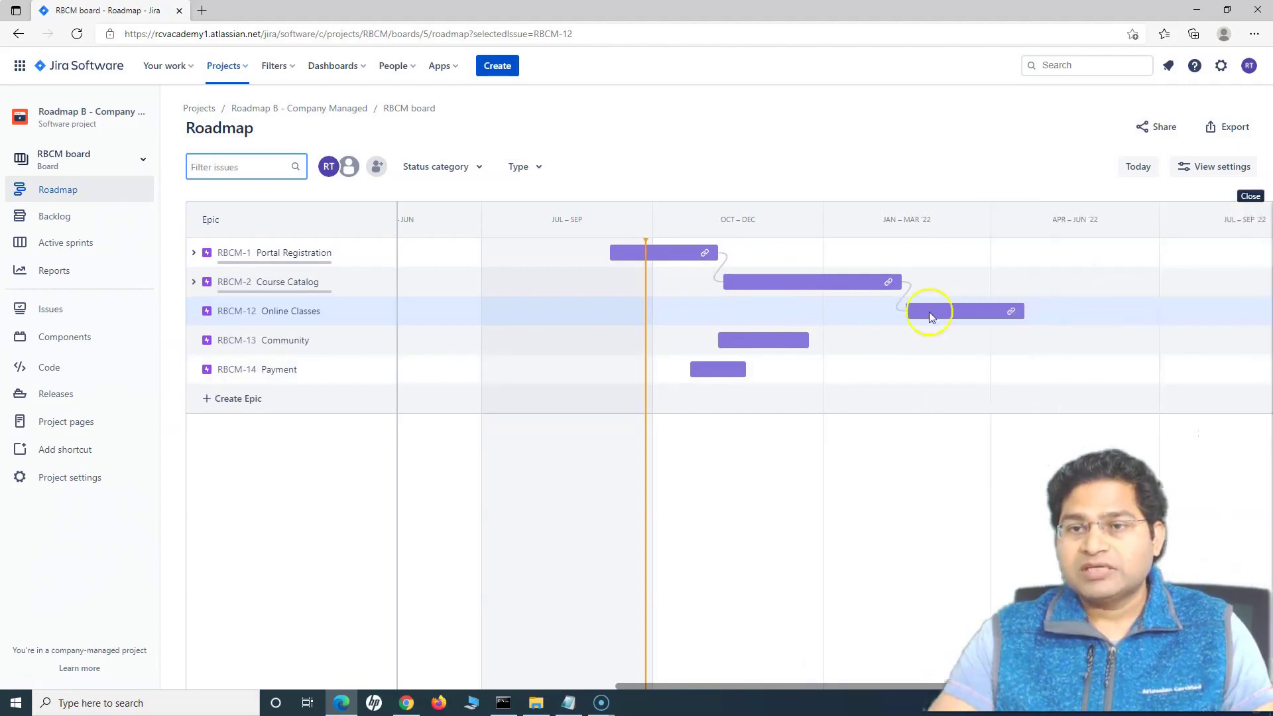
pyautogui.click(737, 279)
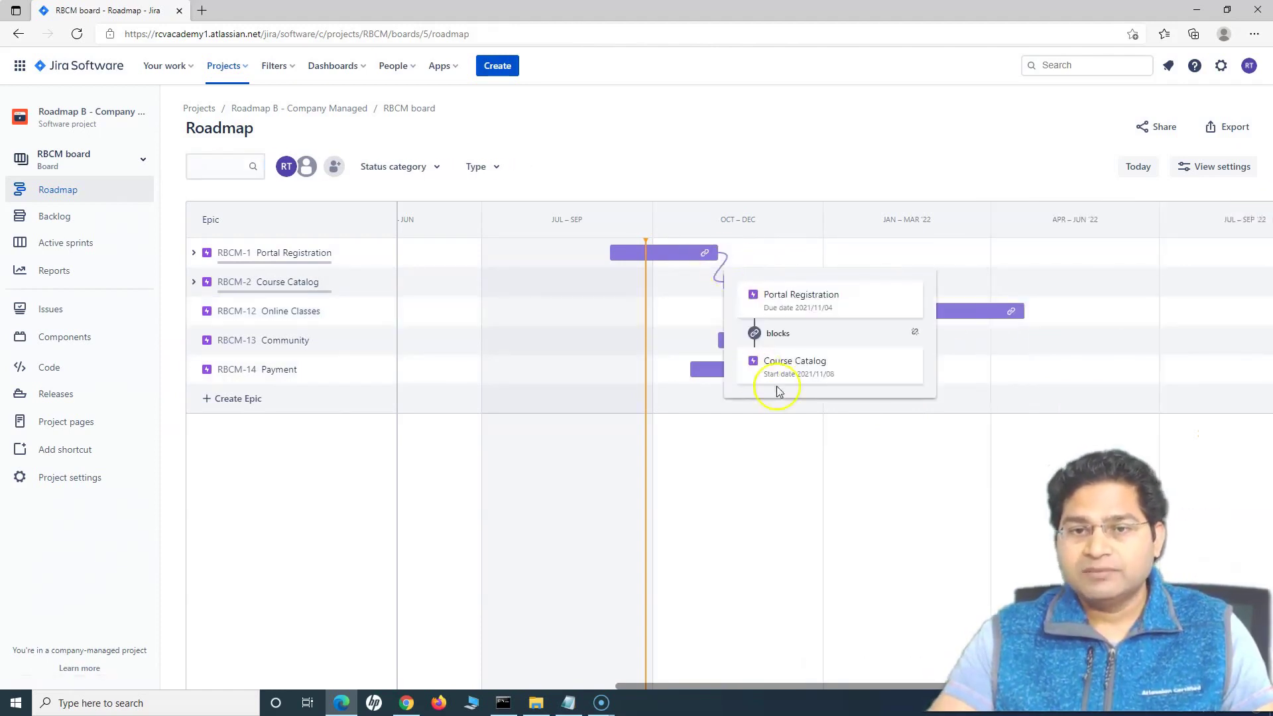
pyautogui.click(888, 297)
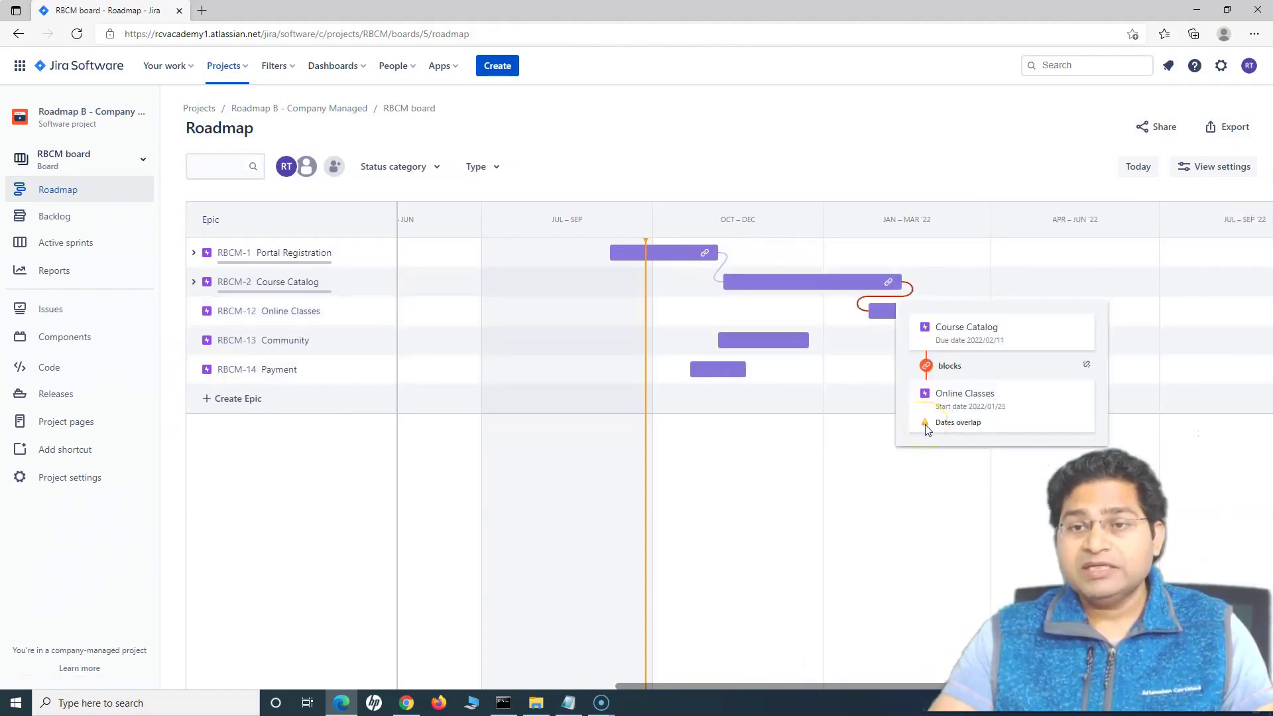
pyautogui.click(888, 316)
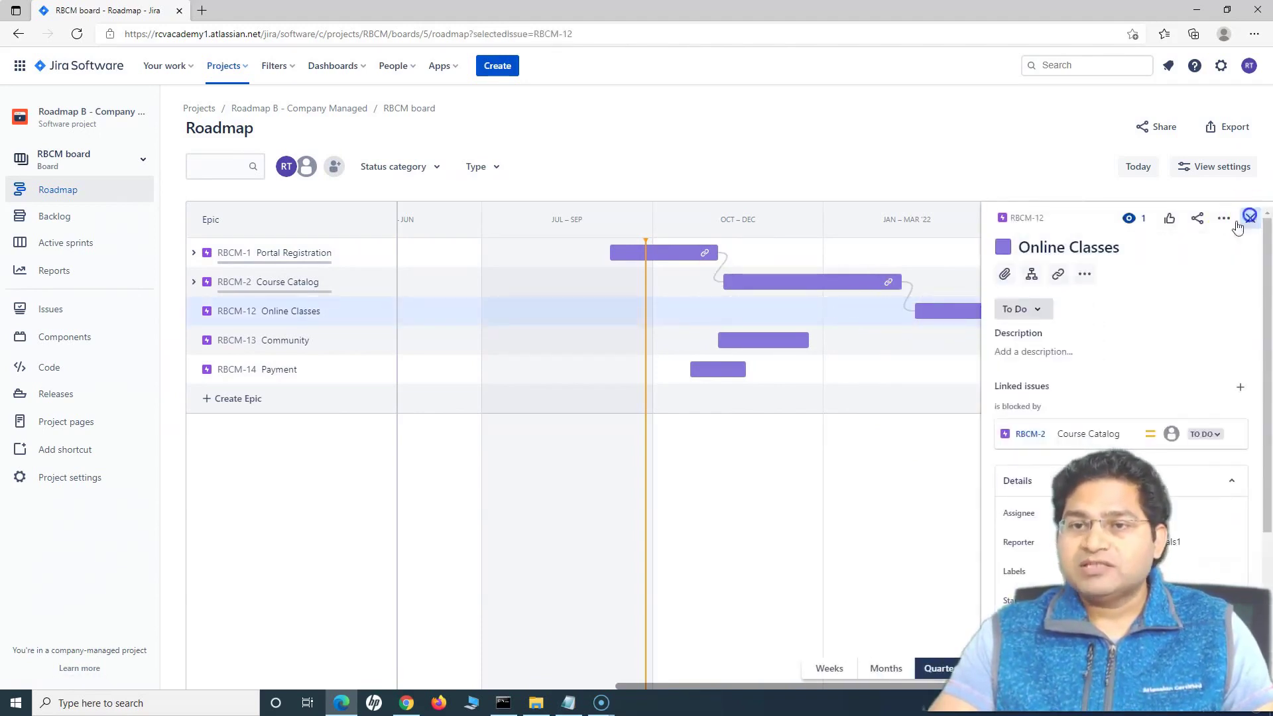
pyautogui.click(1246, 221)
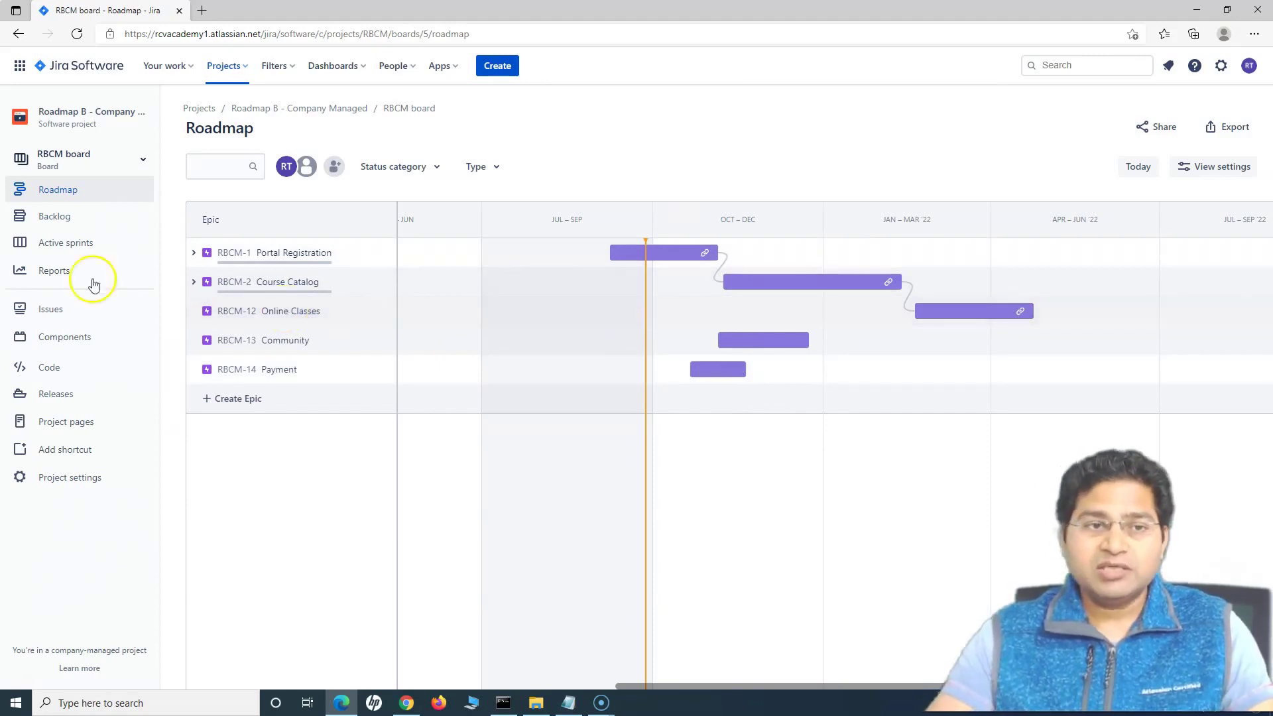
# - Expand the Course Catalog epic, open story RBCM-7 and review its fields, then collapse the details section
pyautogui.click(194, 282)
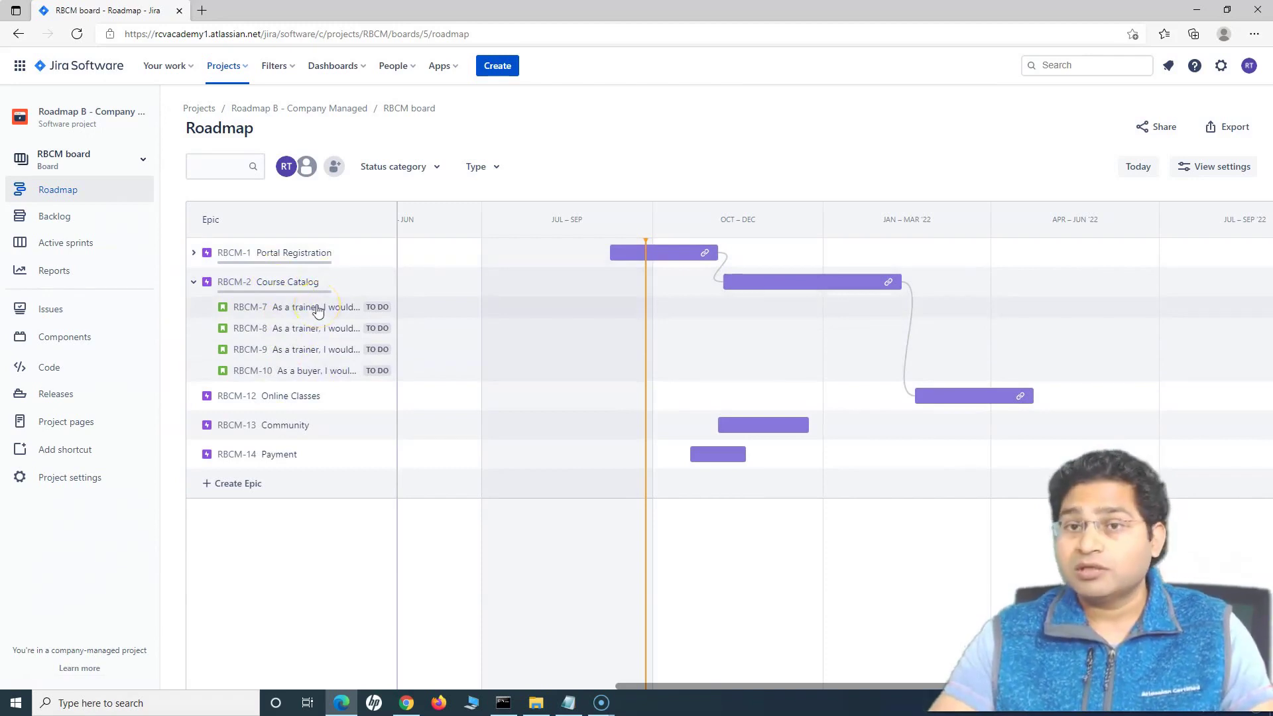
pyautogui.click(320, 315)
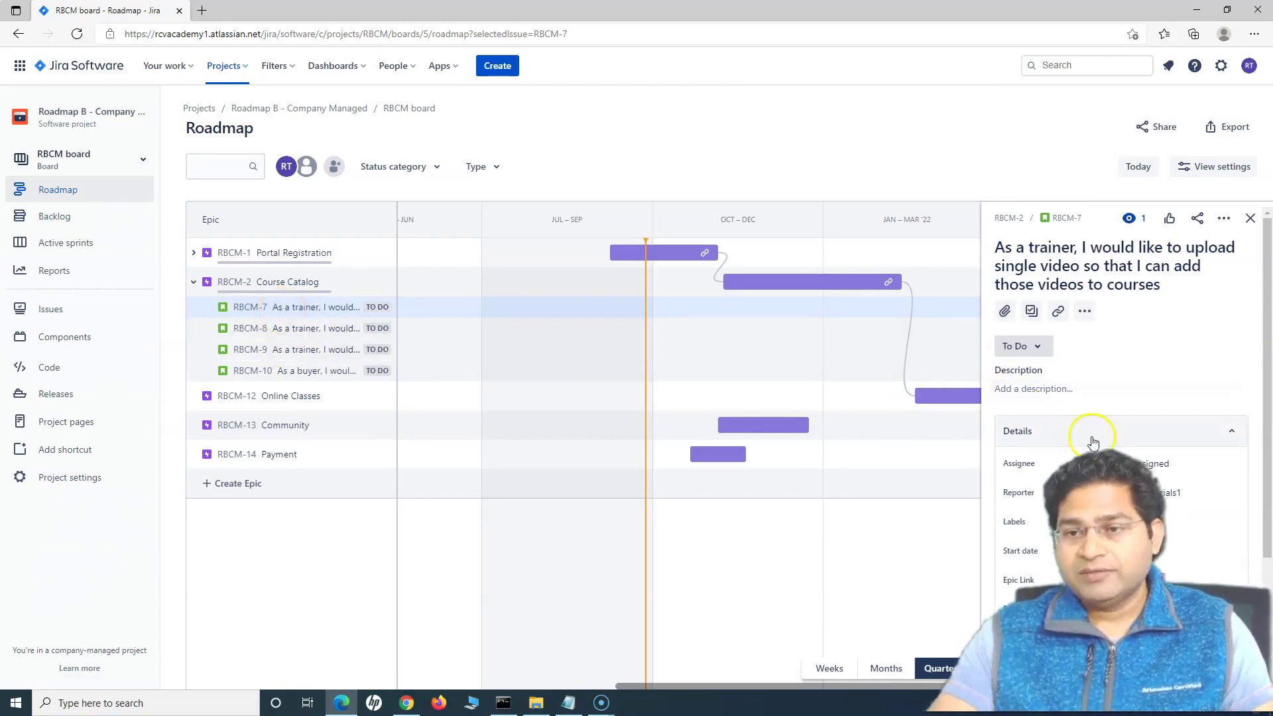
pyautogui.scroll(-2, 1087, 440)
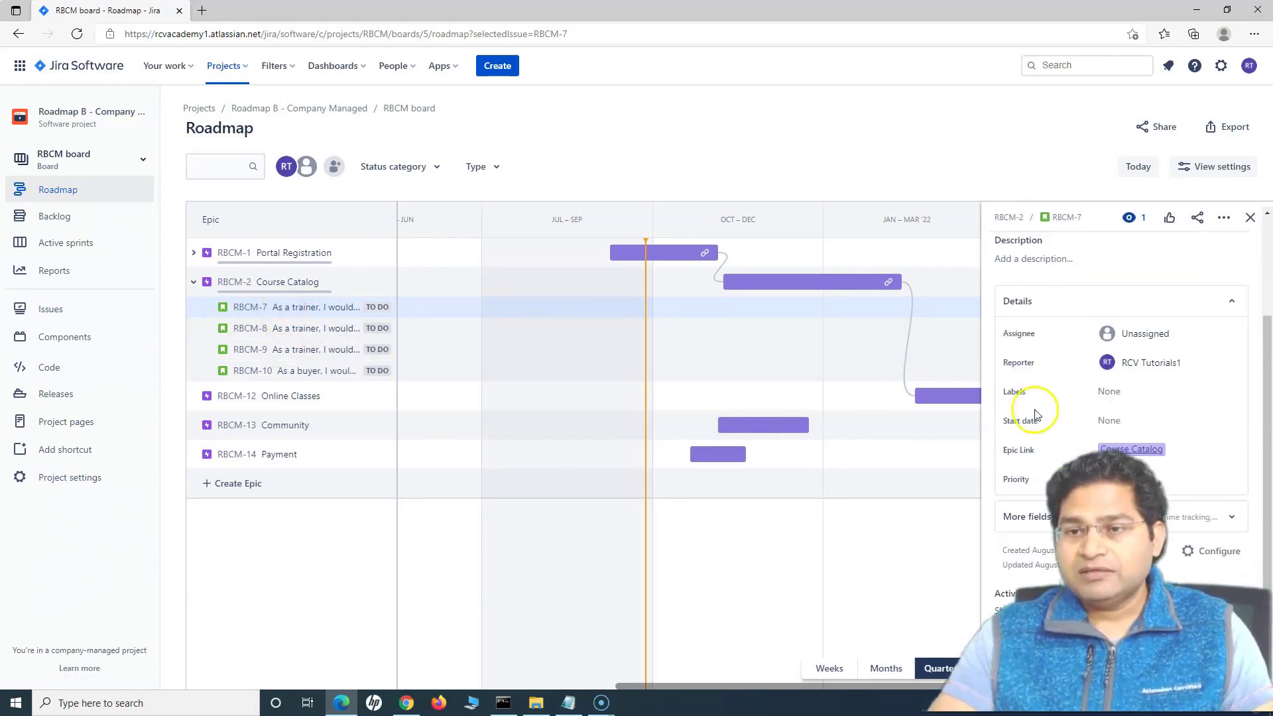
pyautogui.scroll(2, 1126, 464)
pyautogui.click(1230, 432)
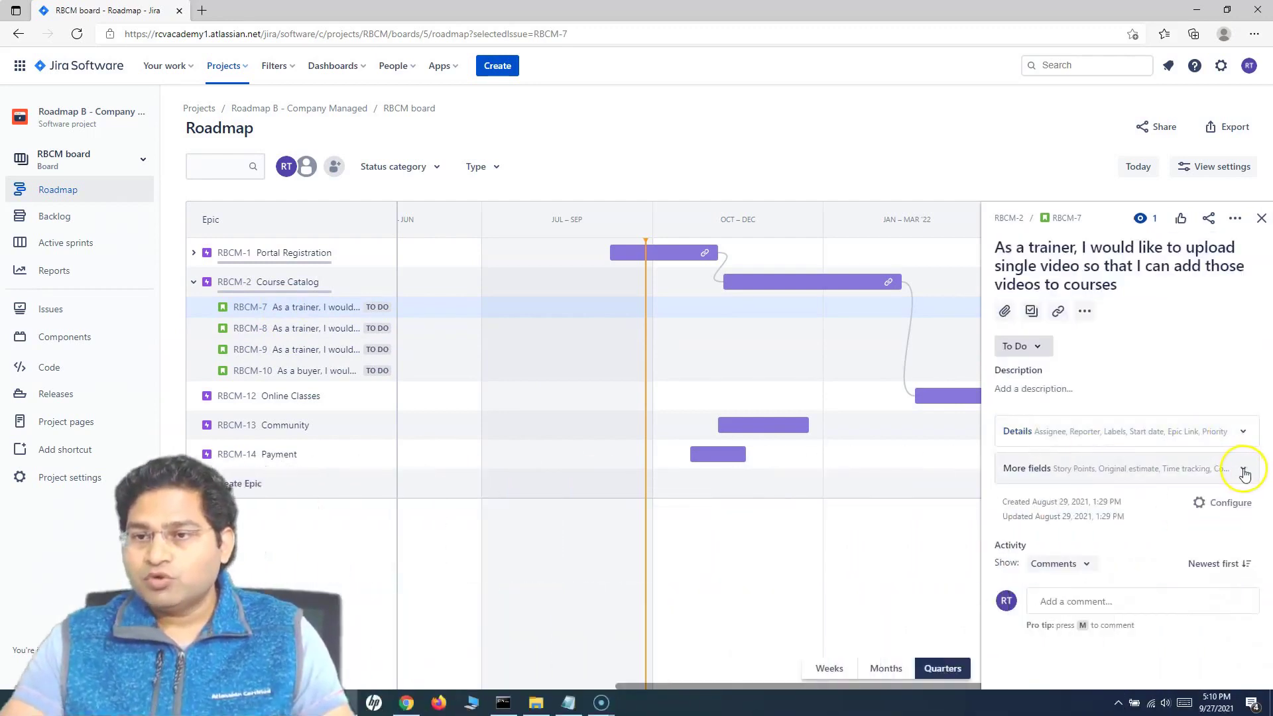
# - Link story RBCM-7 to RBCM-8 with the "blocks" relationship
pyautogui.click(1057, 316)
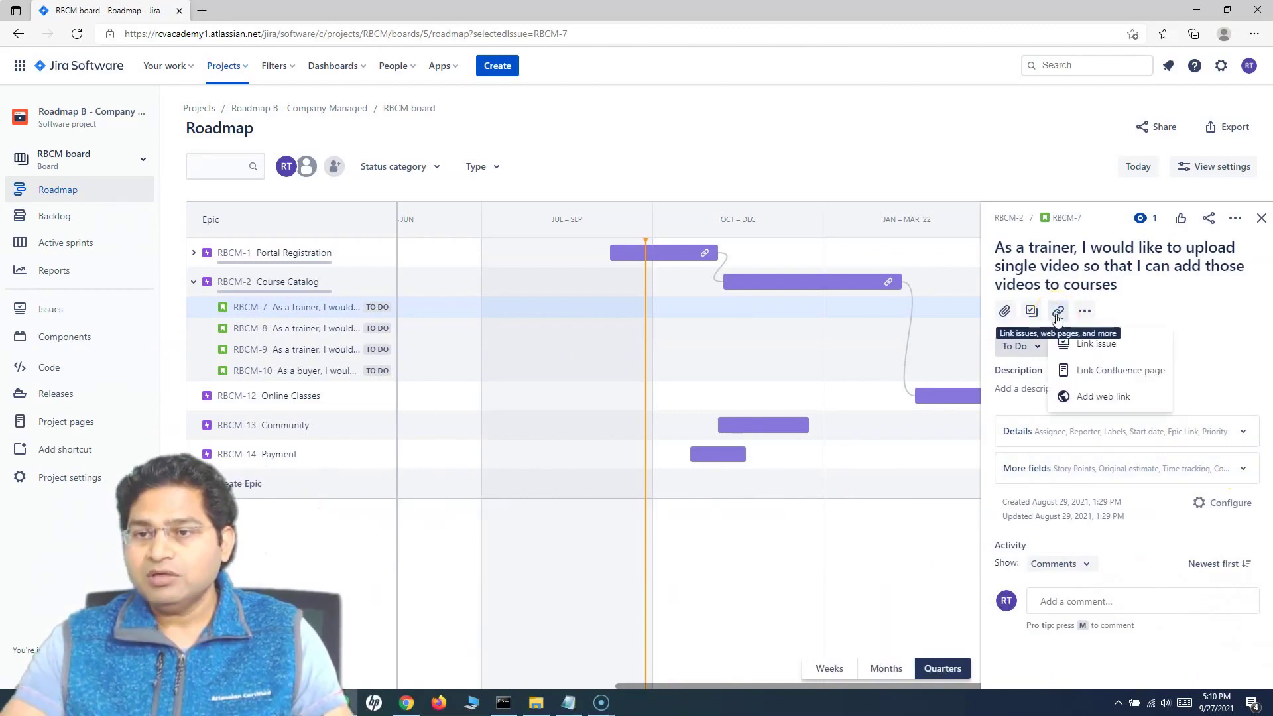
pyautogui.click(1113, 346)
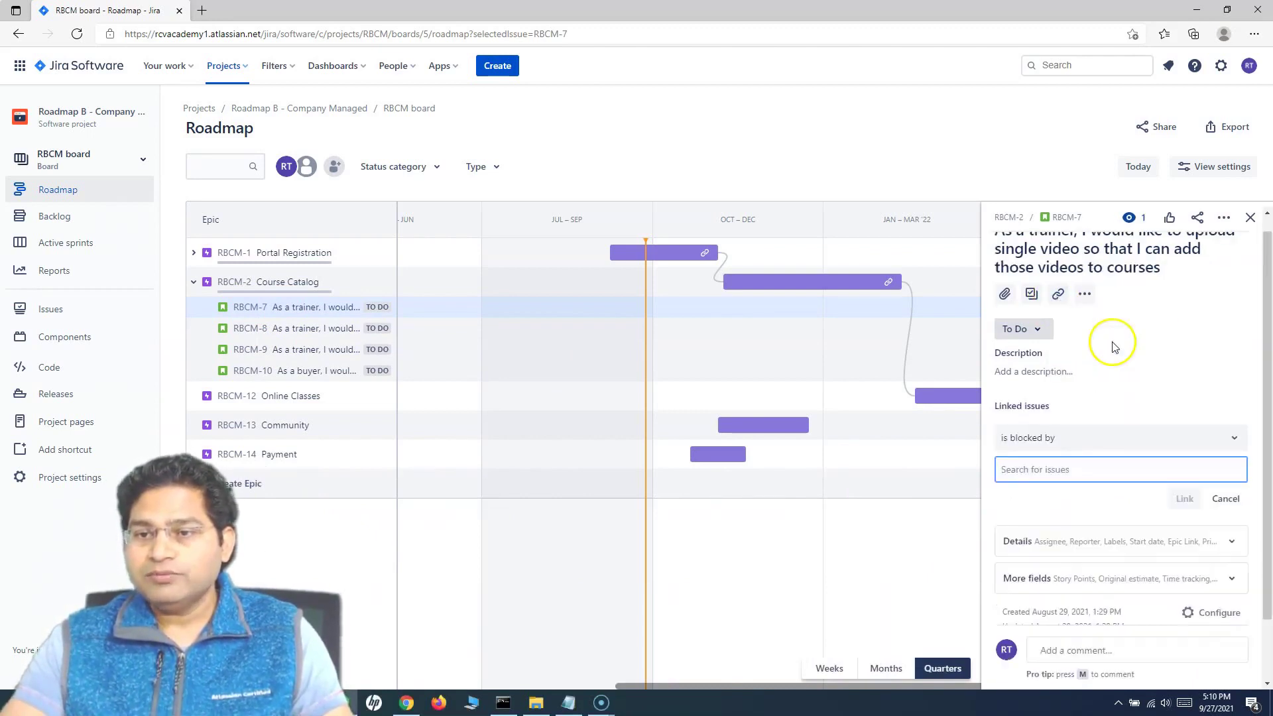
pyautogui.scroll(-1, 1093, 392)
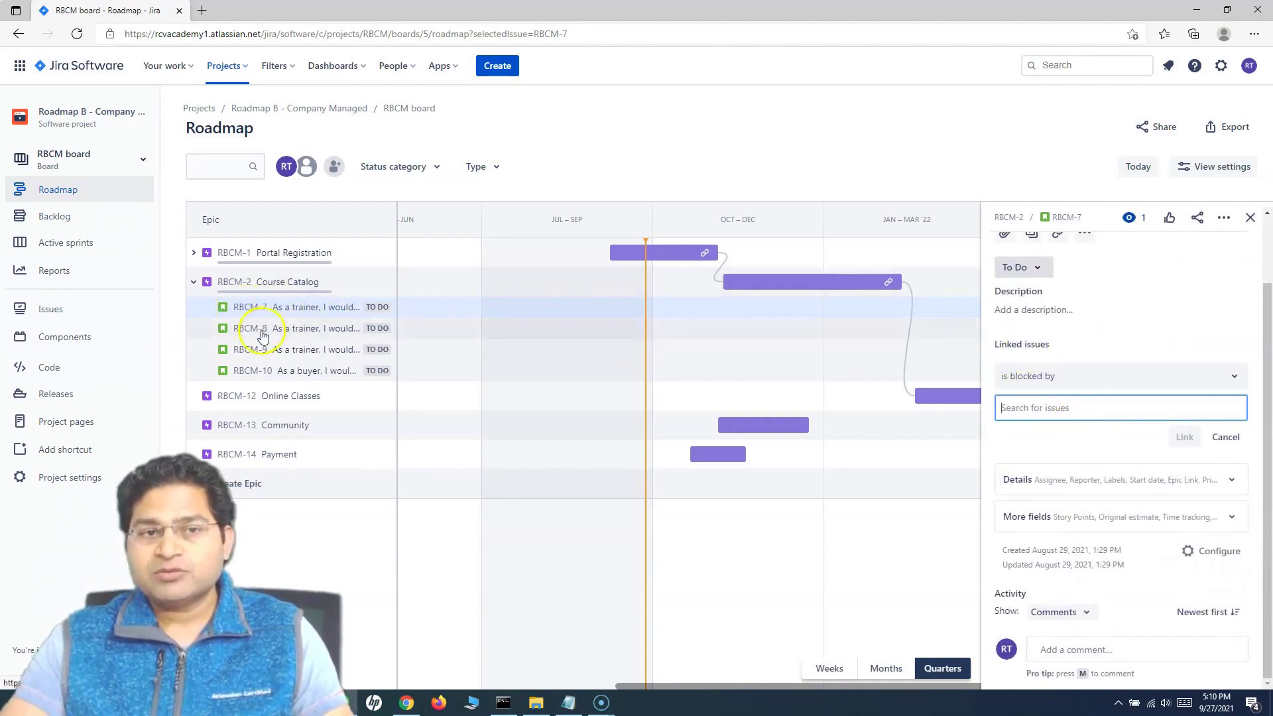
pyautogui.click(1050, 381)
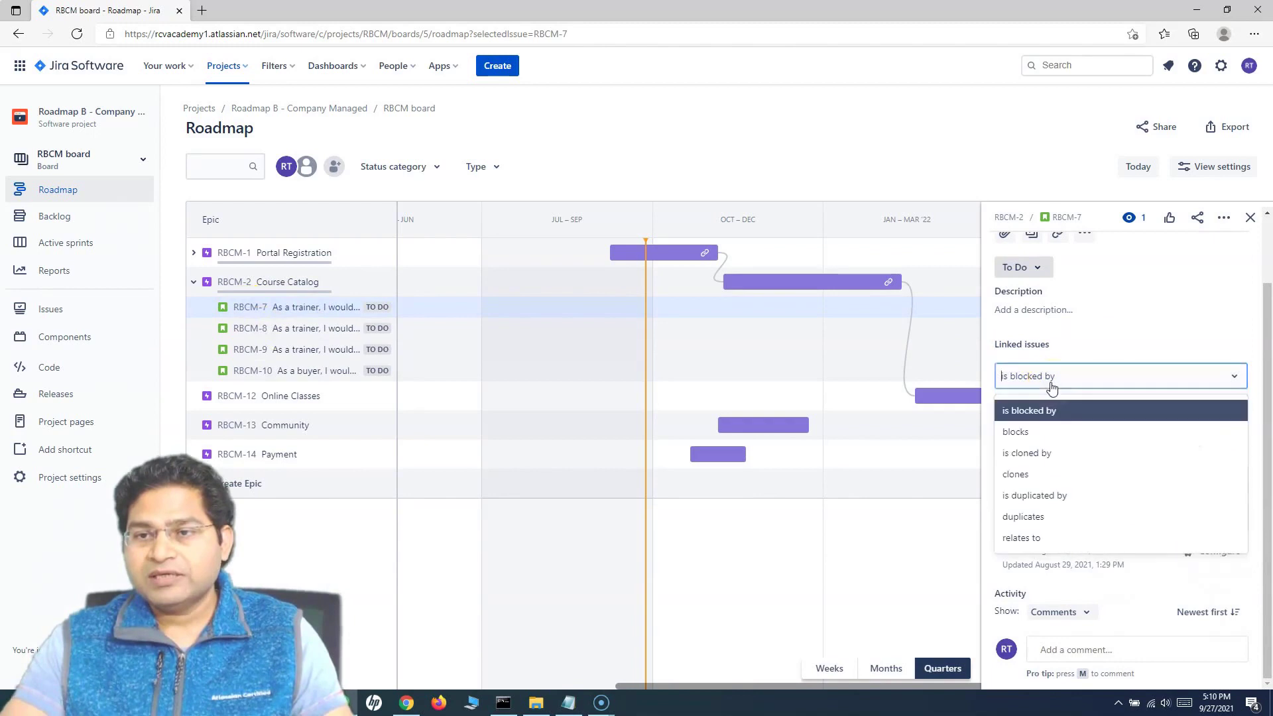
pyautogui.scroll(1, 1094, 371)
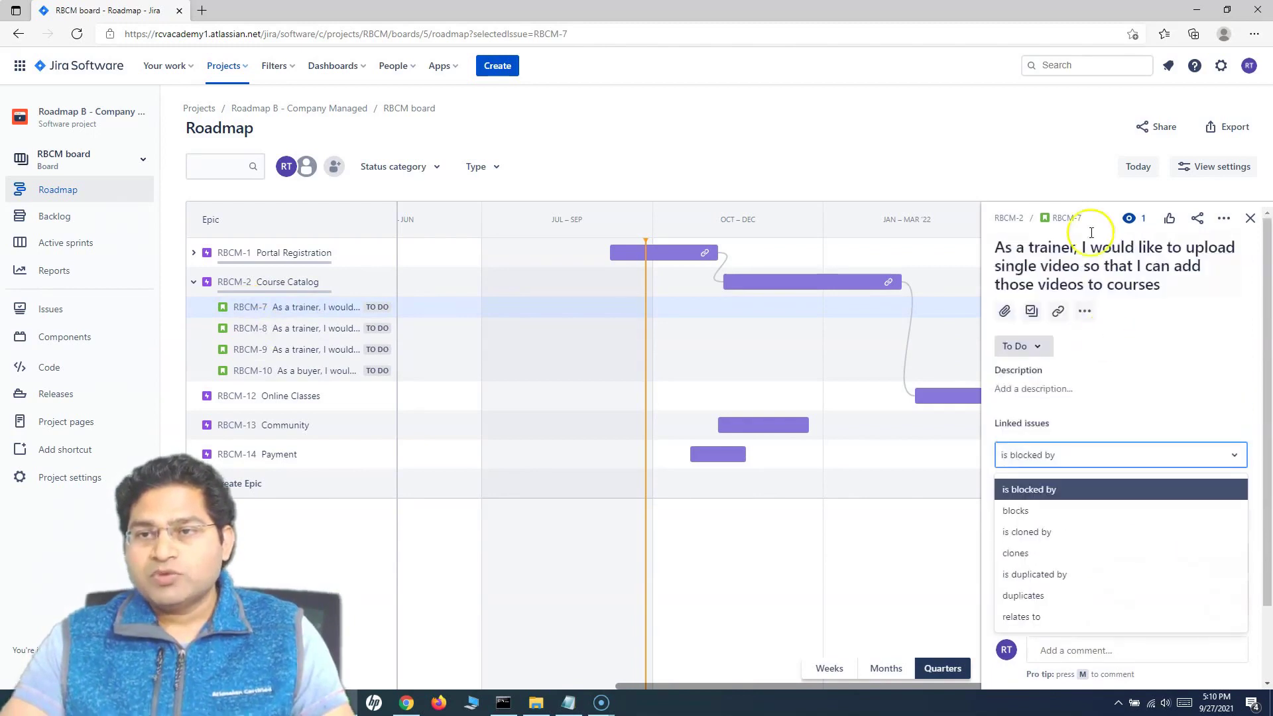
pyautogui.click(1051, 510)
pyautogui.click(1075, 486)
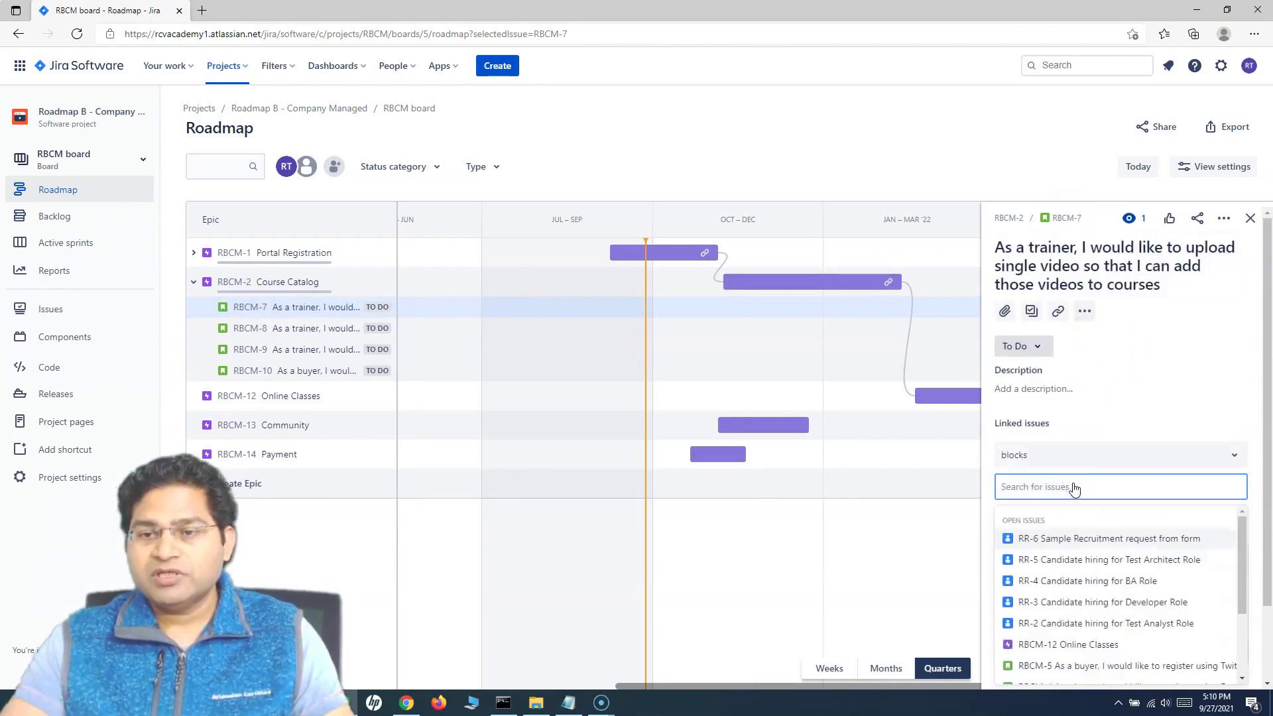
pyautogui.click(1021, 489)
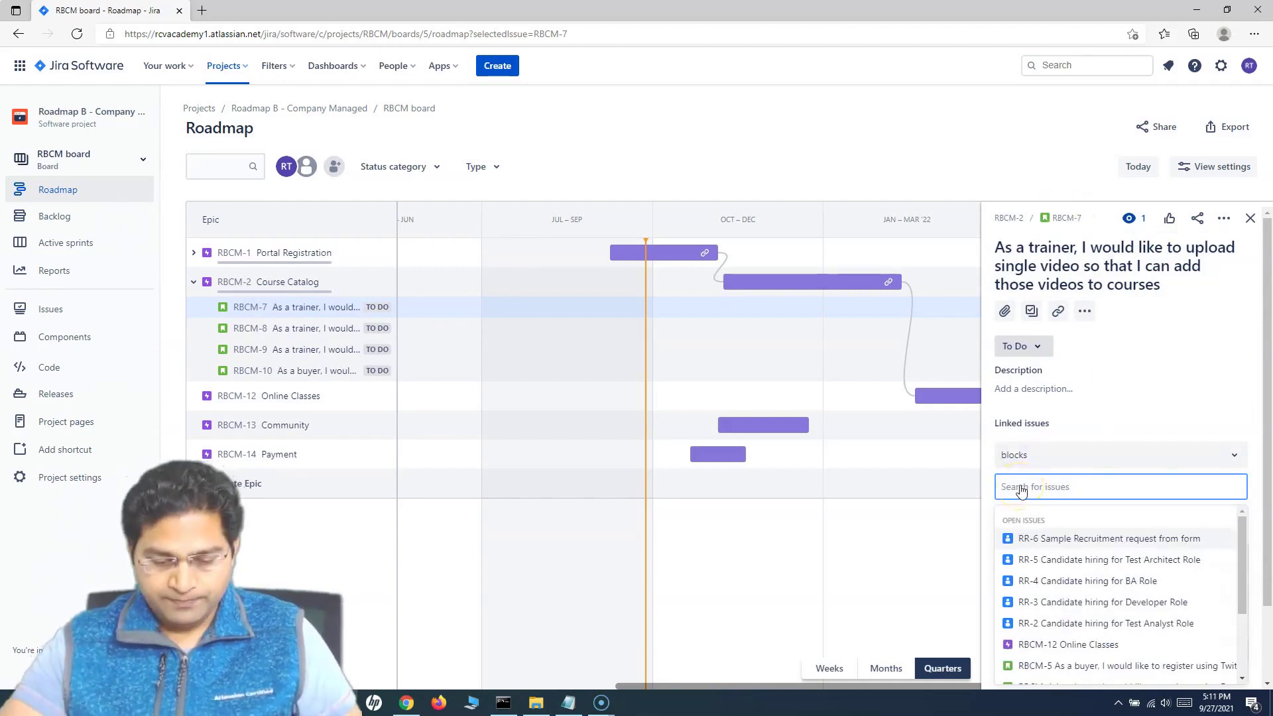
pyautogui.write('RBCM-8')
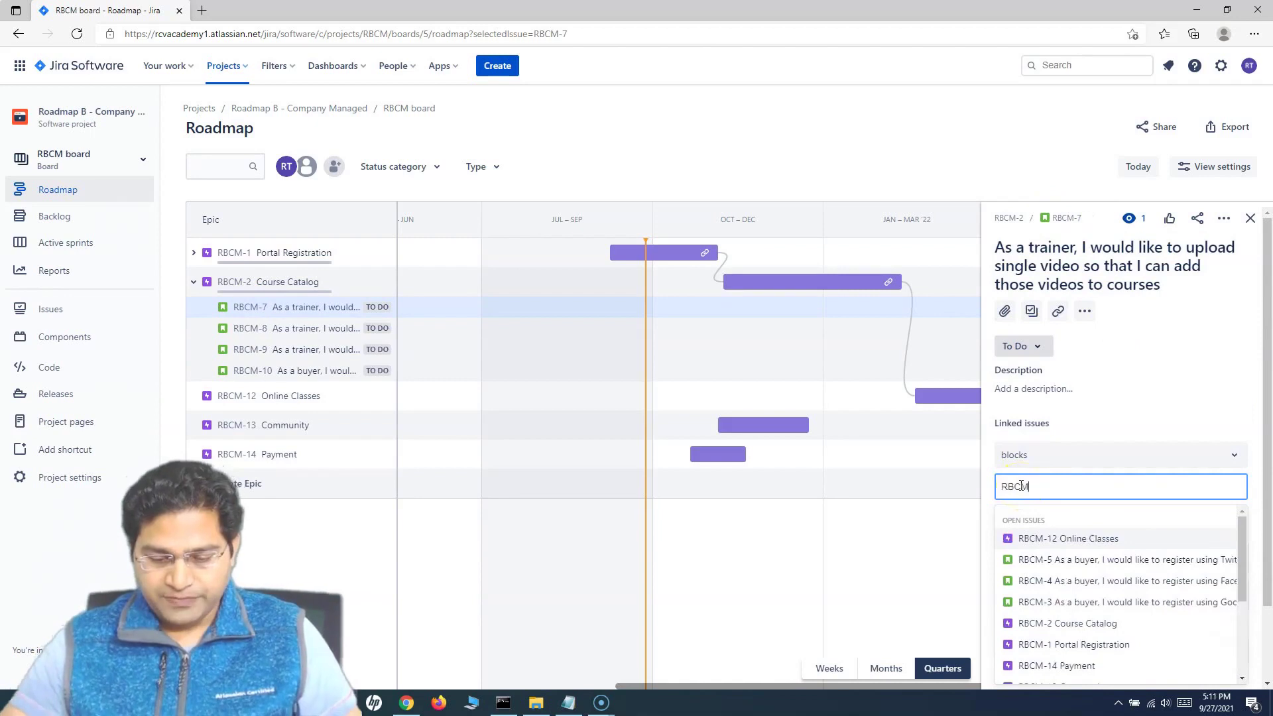
pyautogui.click(1038, 538)
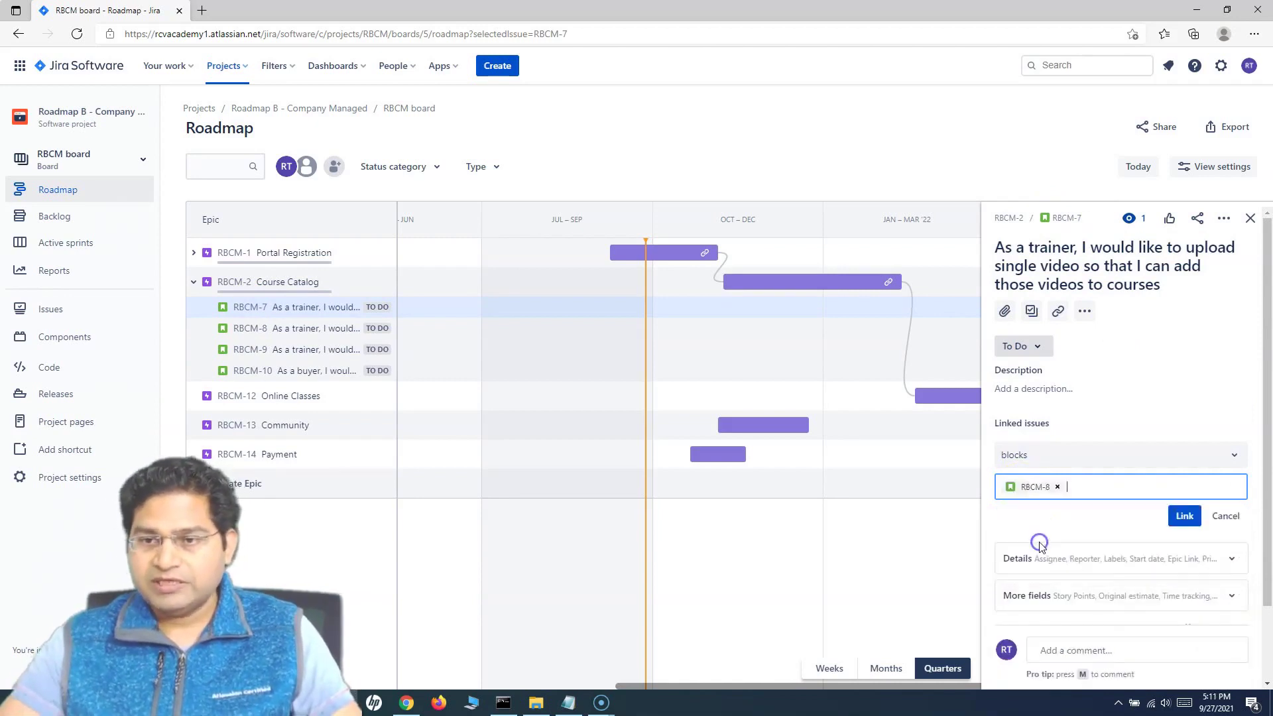
pyautogui.click(1184, 514)
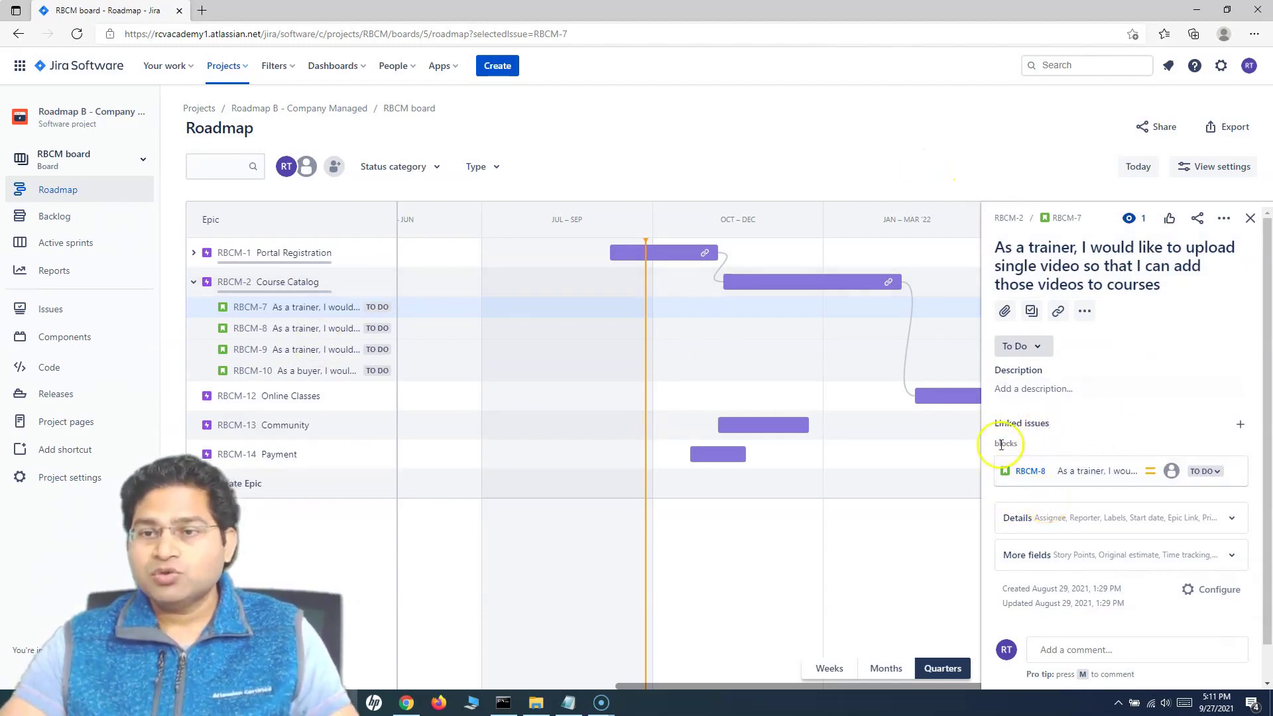
# - Review the linked issue and its relationship on story RBCM-7, and close the story's details
pyautogui.click(1081, 514)
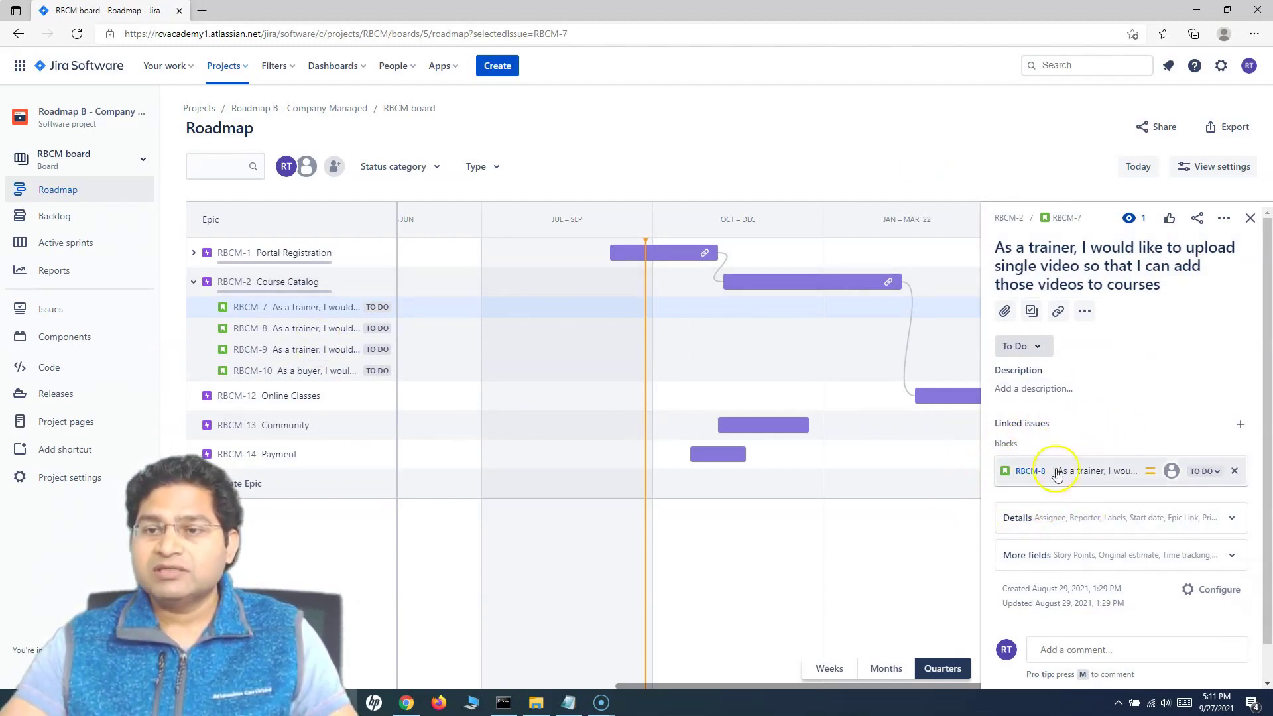
pyautogui.doubleClick(1020, 444)
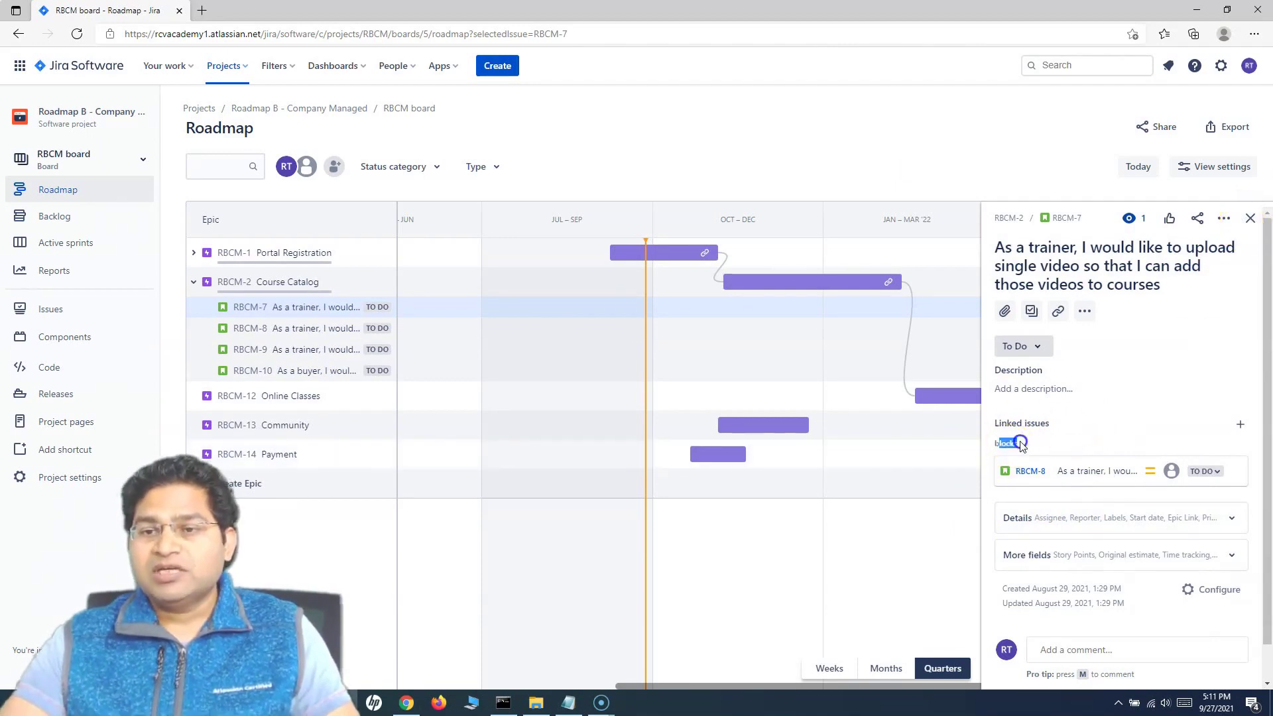
pyautogui.click(1250, 218)
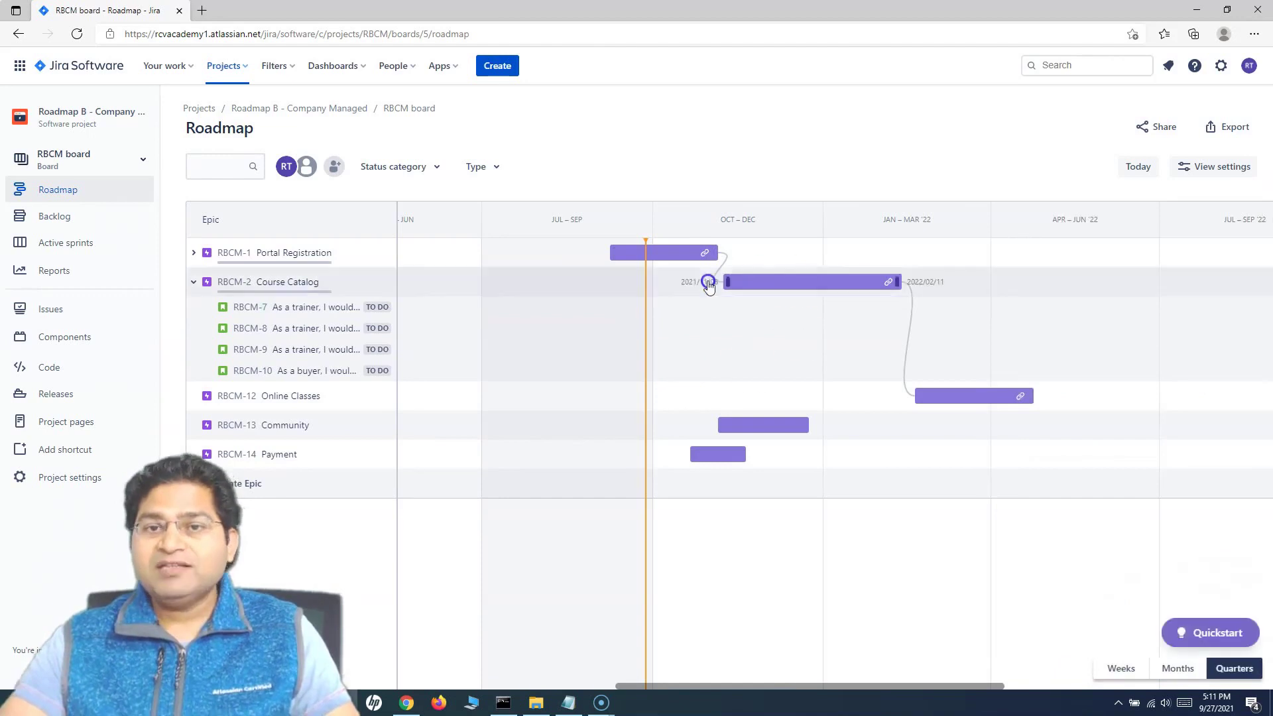
# - Add a dependency on the timeline making the Course Catalog epic block the Community epic
pyautogui.moveTo(688, 257)
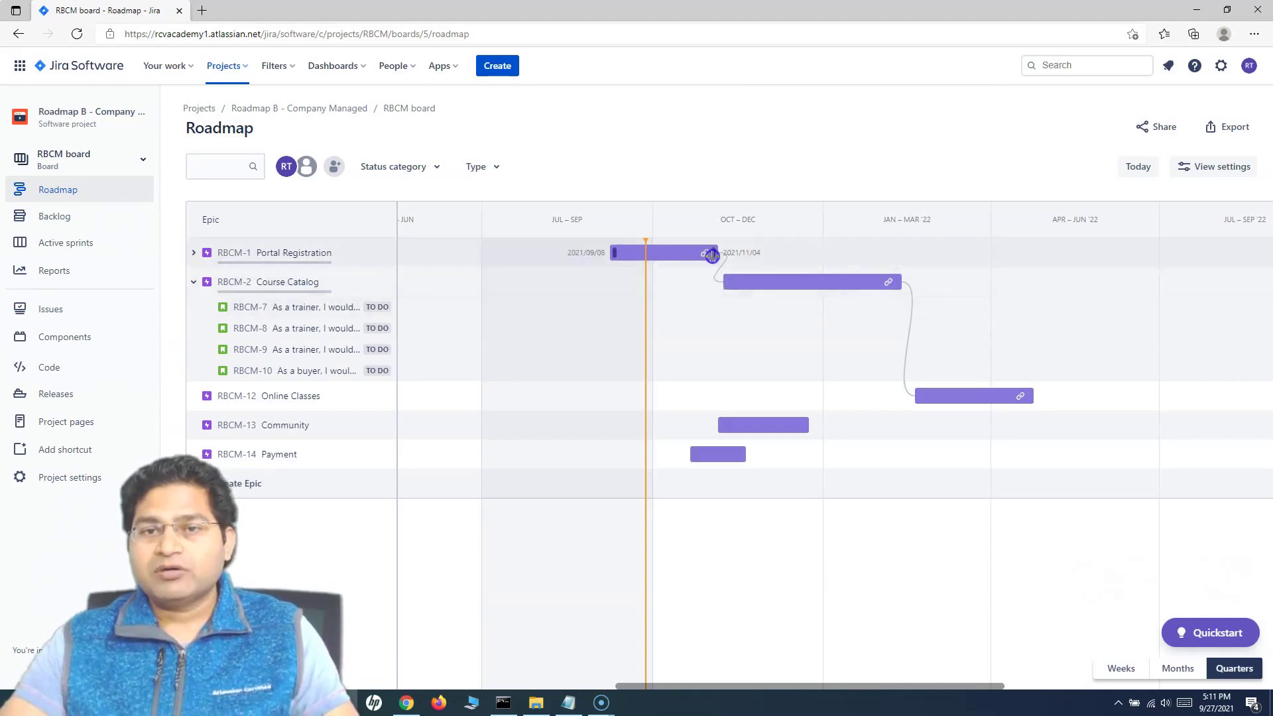
pyautogui.moveTo(871, 291)
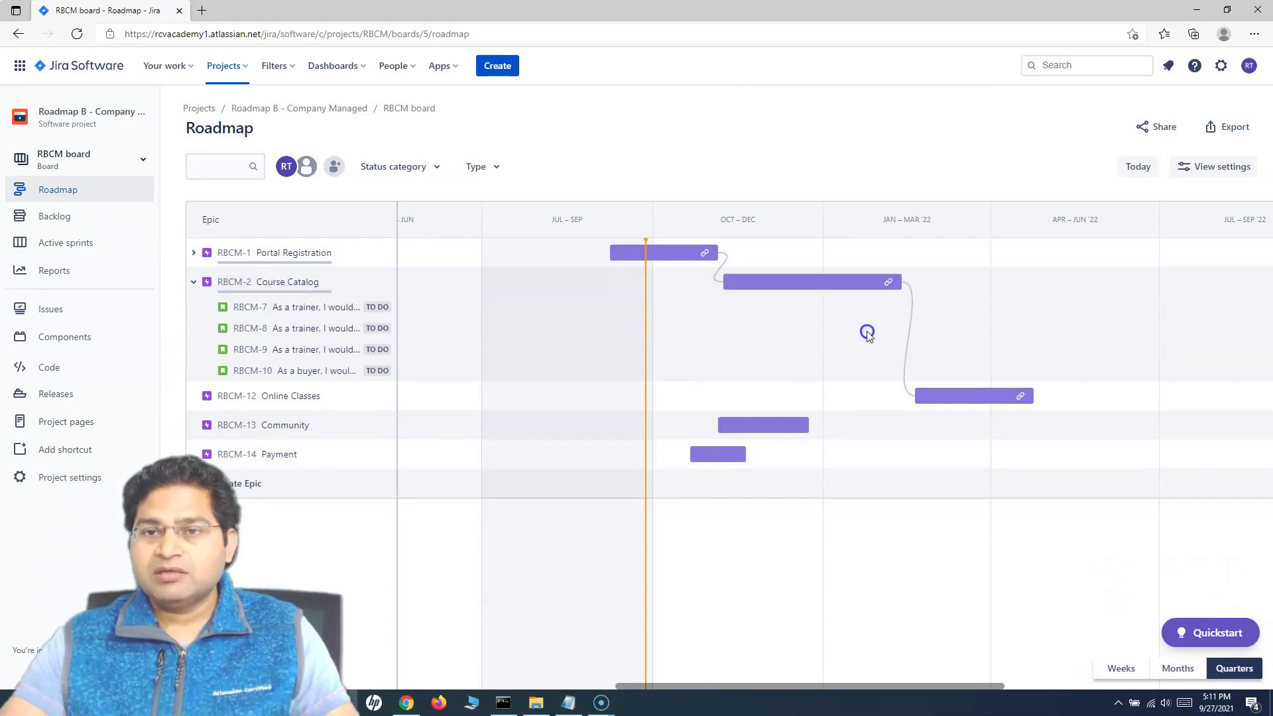
pyautogui.moveTo(893, 293); pyautogui.dragTo(780, 429)
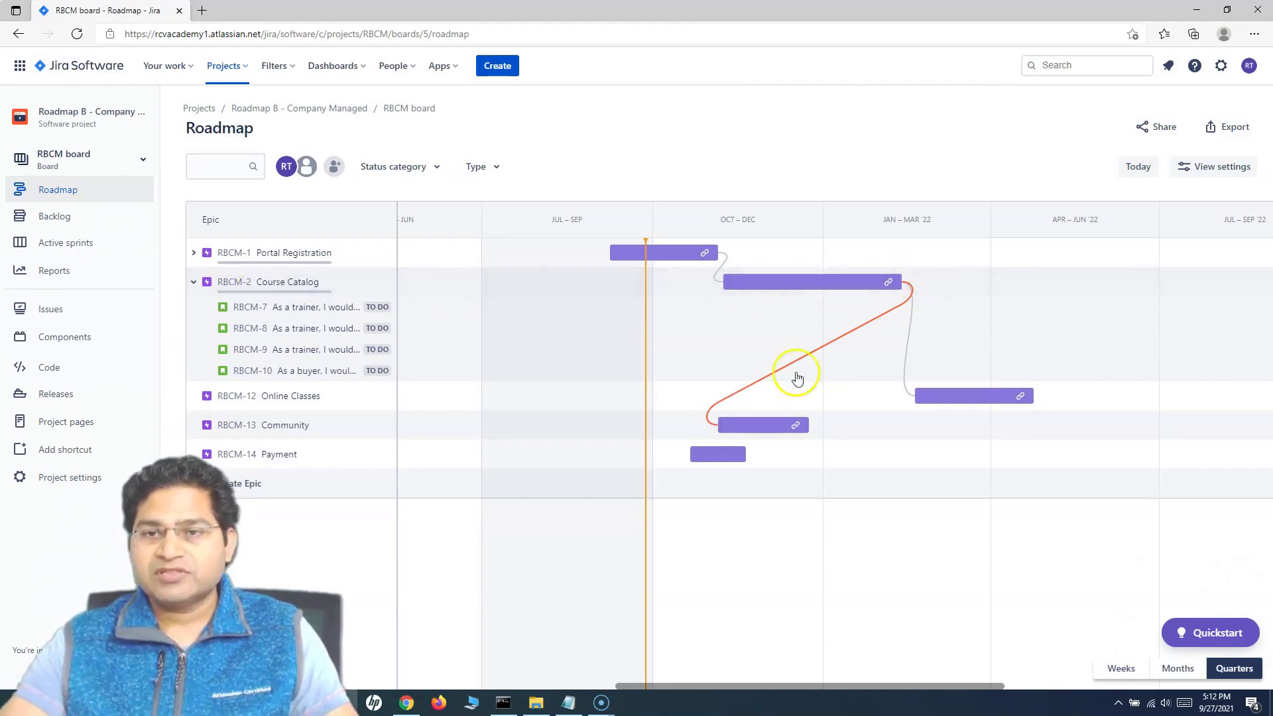
# - Move the Community epic to start shortly after Course Catalog ends, and check its linked issues in the epic's details
pyautogui.moveTo(767, 427); pyautogui.dragTo(956, 434)
pyautogui.moveTo(949, 435); pyautogui.dragTo(955, 432)
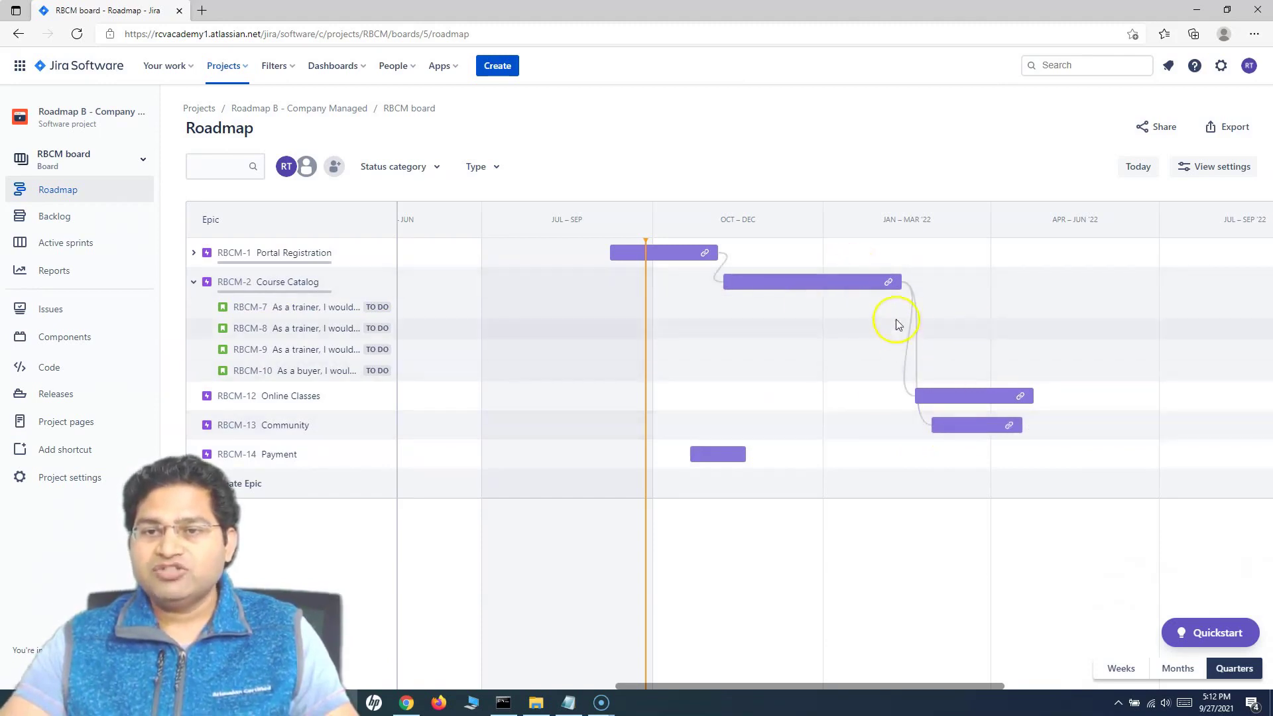
pyautogui.click(969, 424)
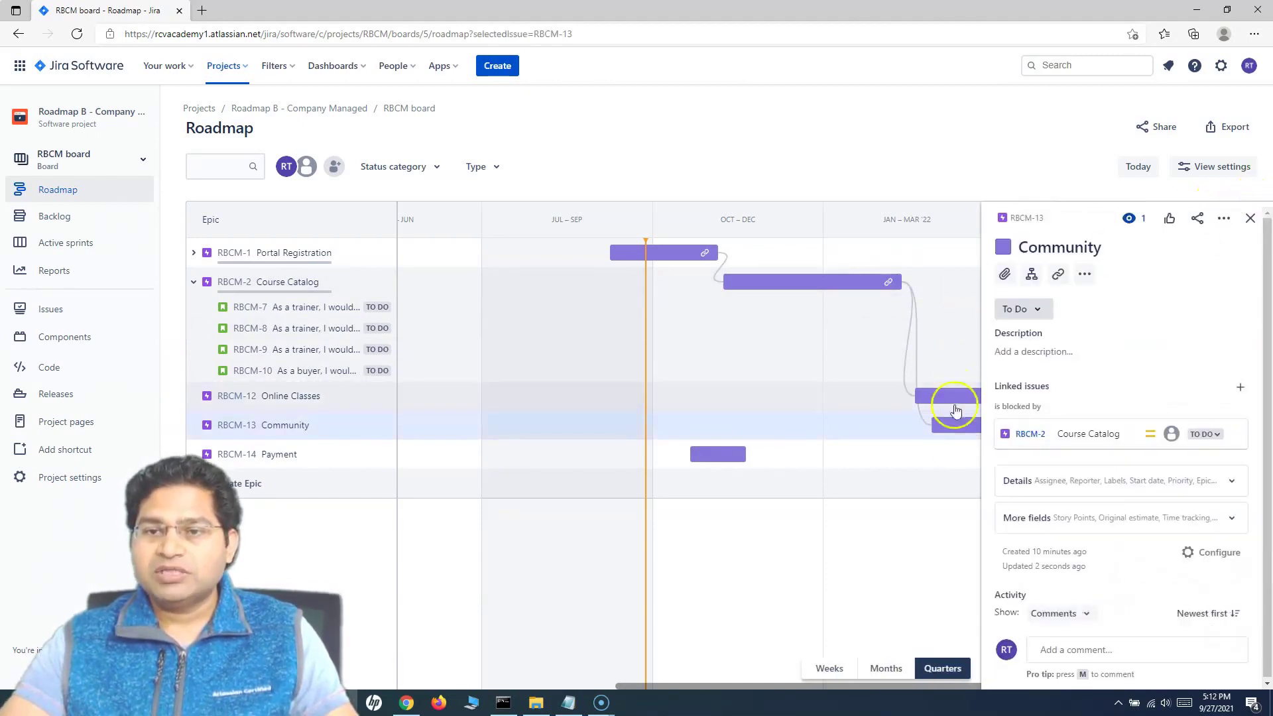
pyautogui.click(1250, 218)
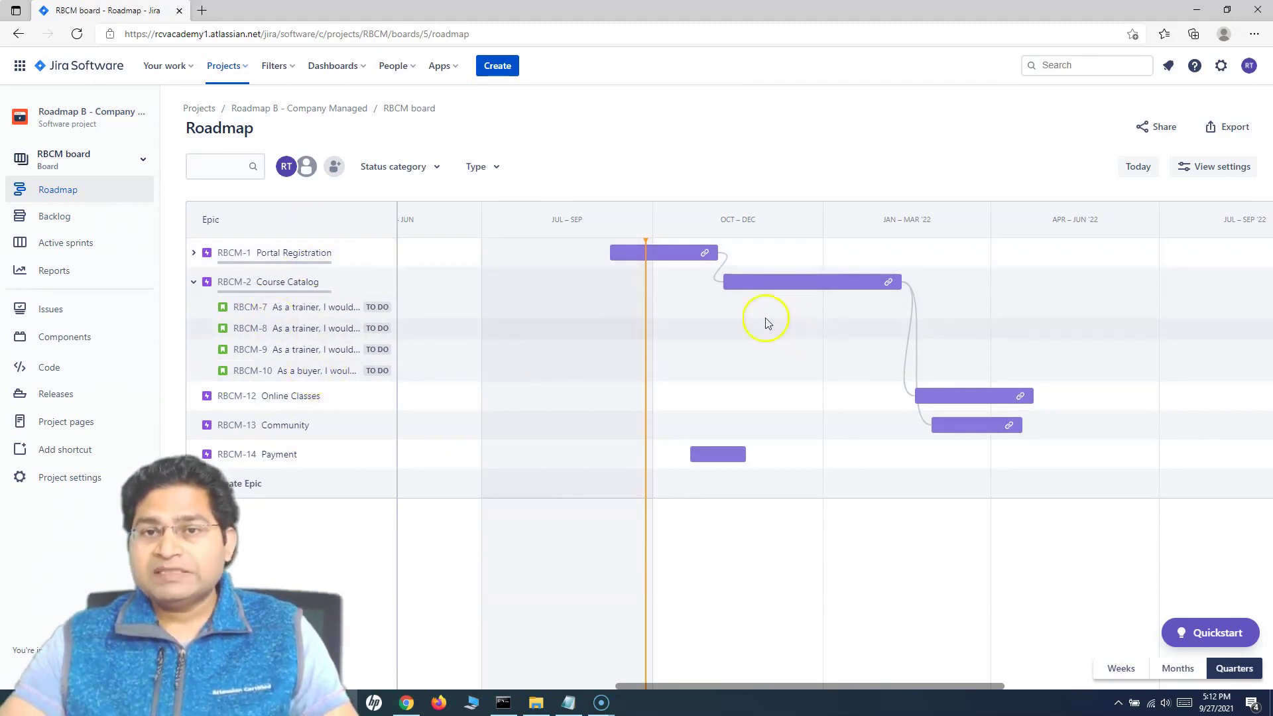
pyautogui.click(698, 335)
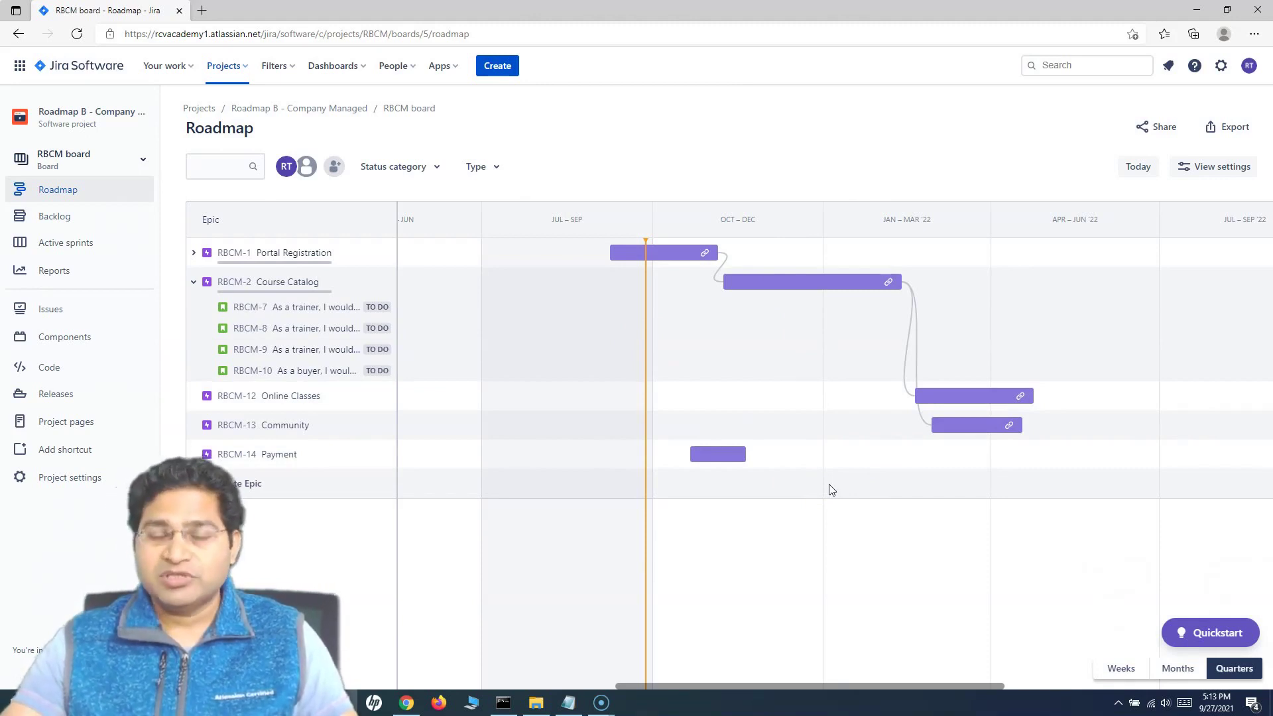
pyautogui.click(659, 545)
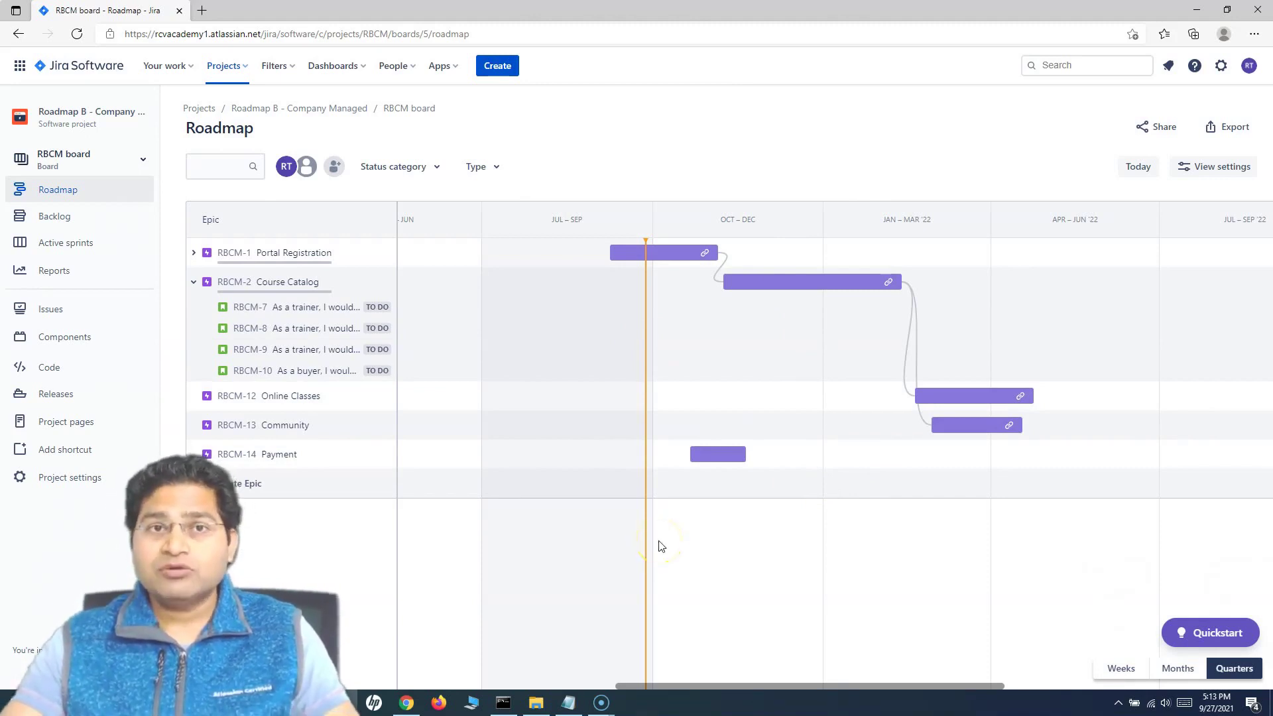